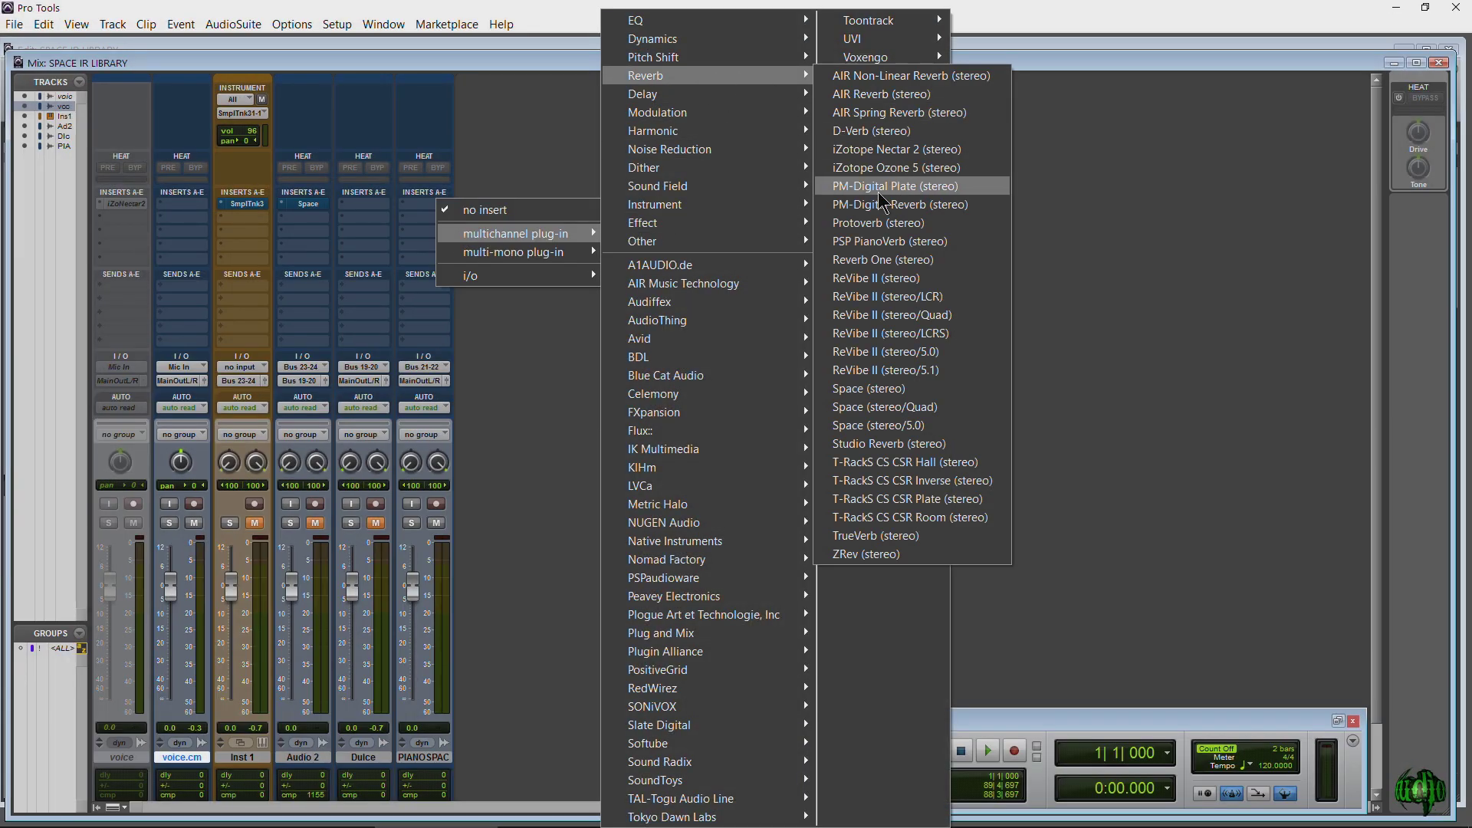
- Insert Space (stereo) on Audio 2, expand the Rooms, Chambers and Plates folders, and check the library options
click(887, 387)
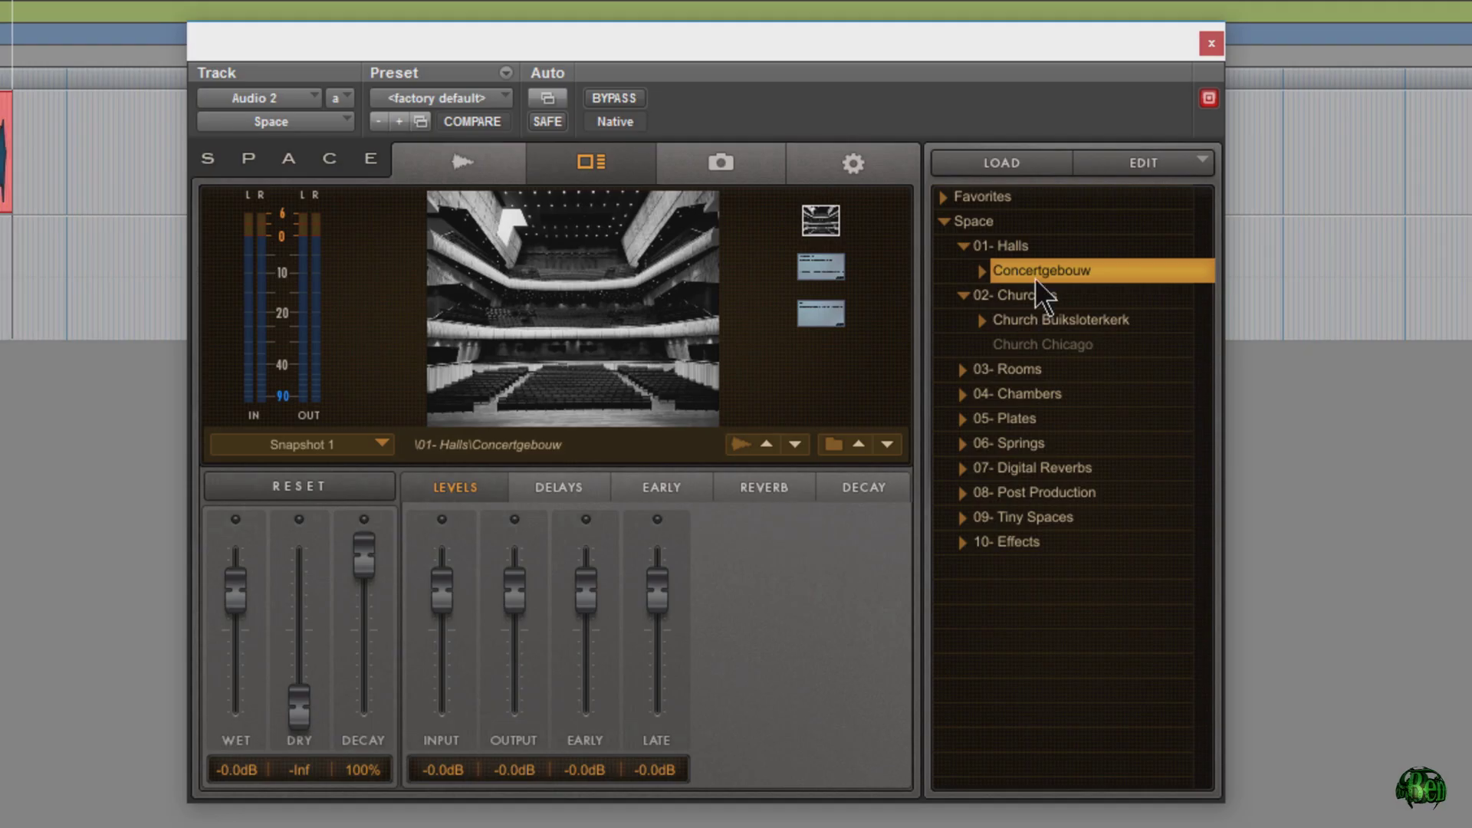
click(962, 370)
click(962, 395)
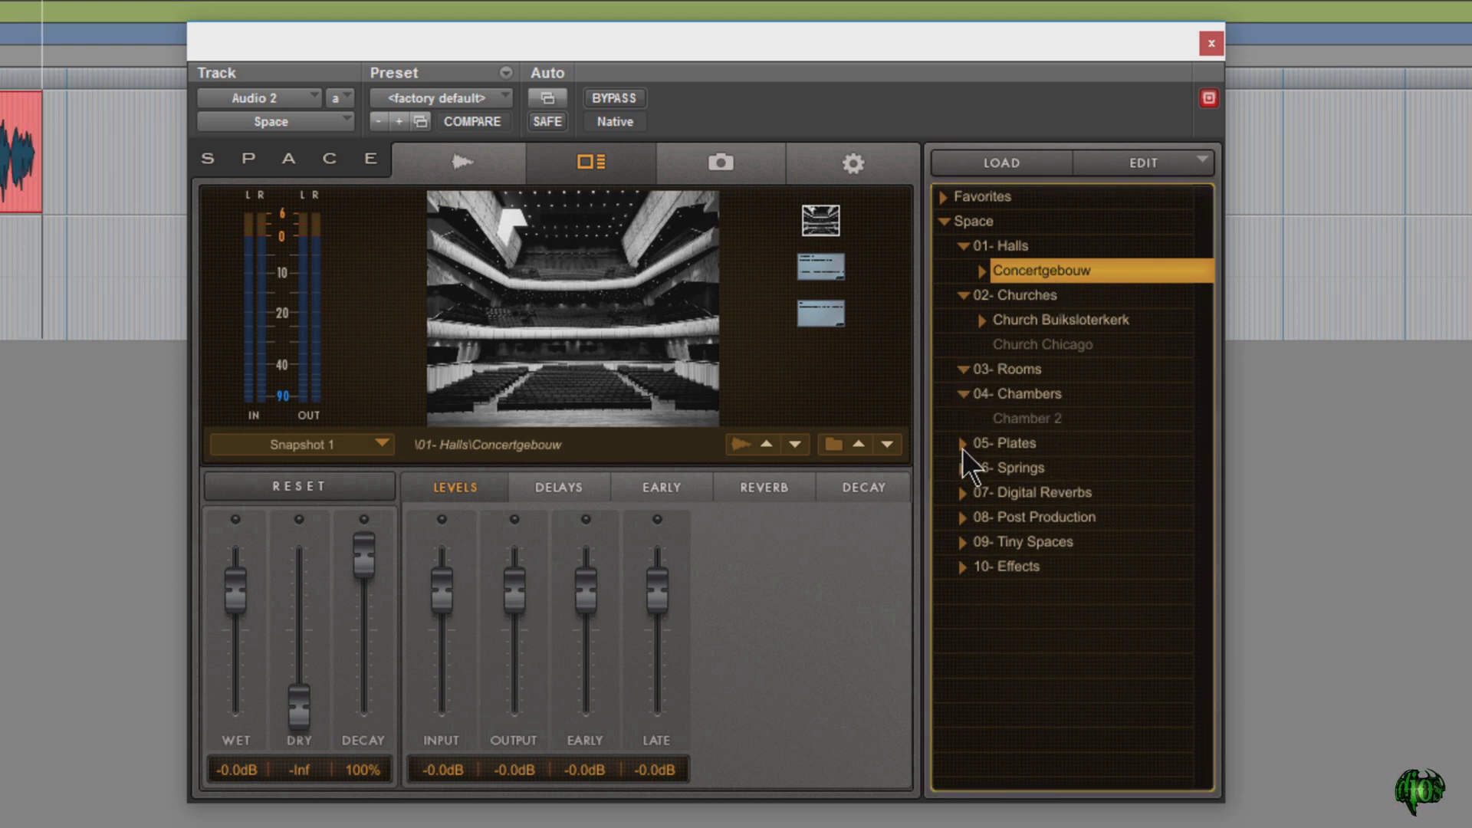
click(963, 445)
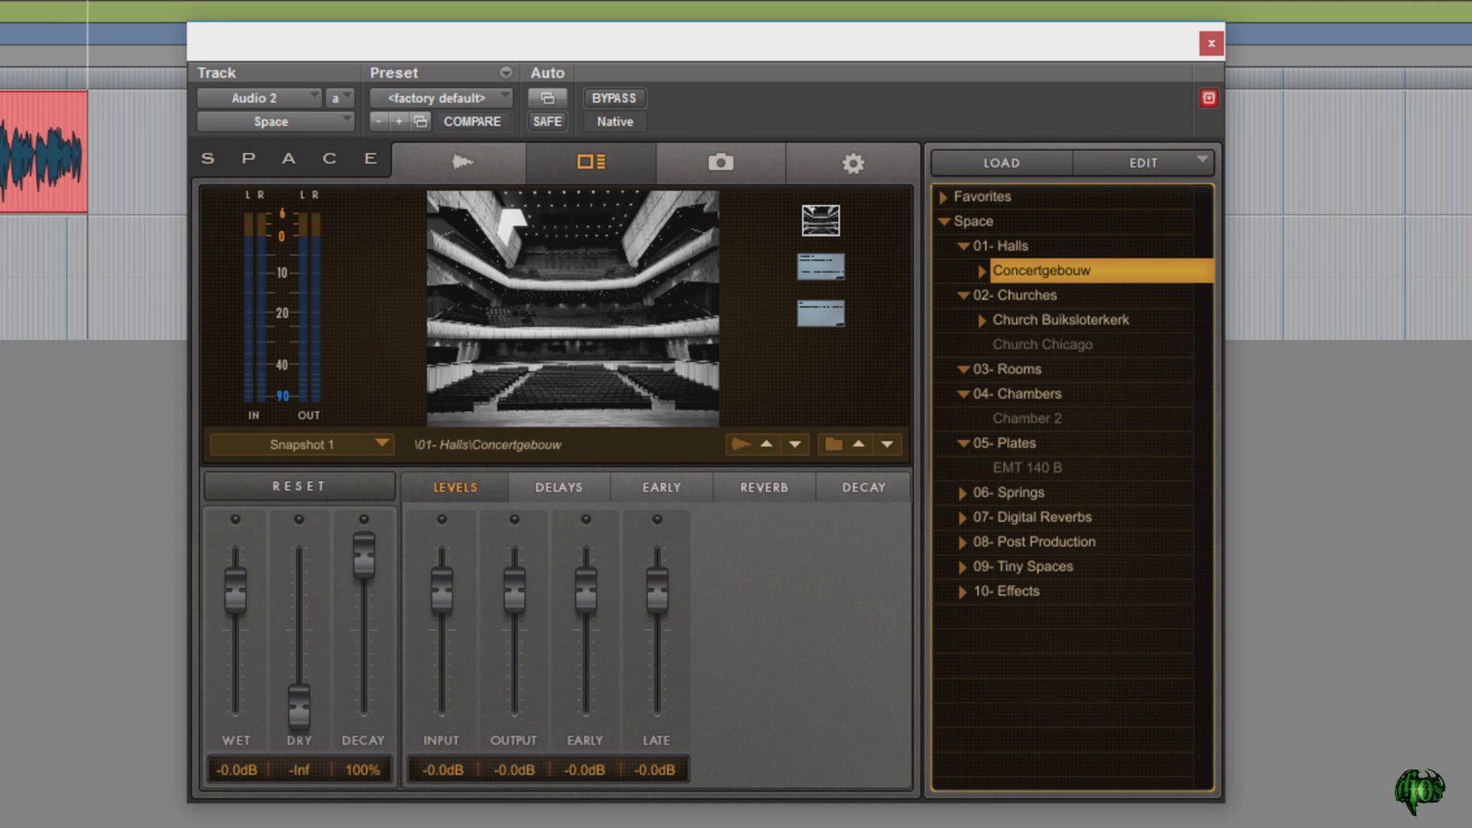
click(1194, 164)
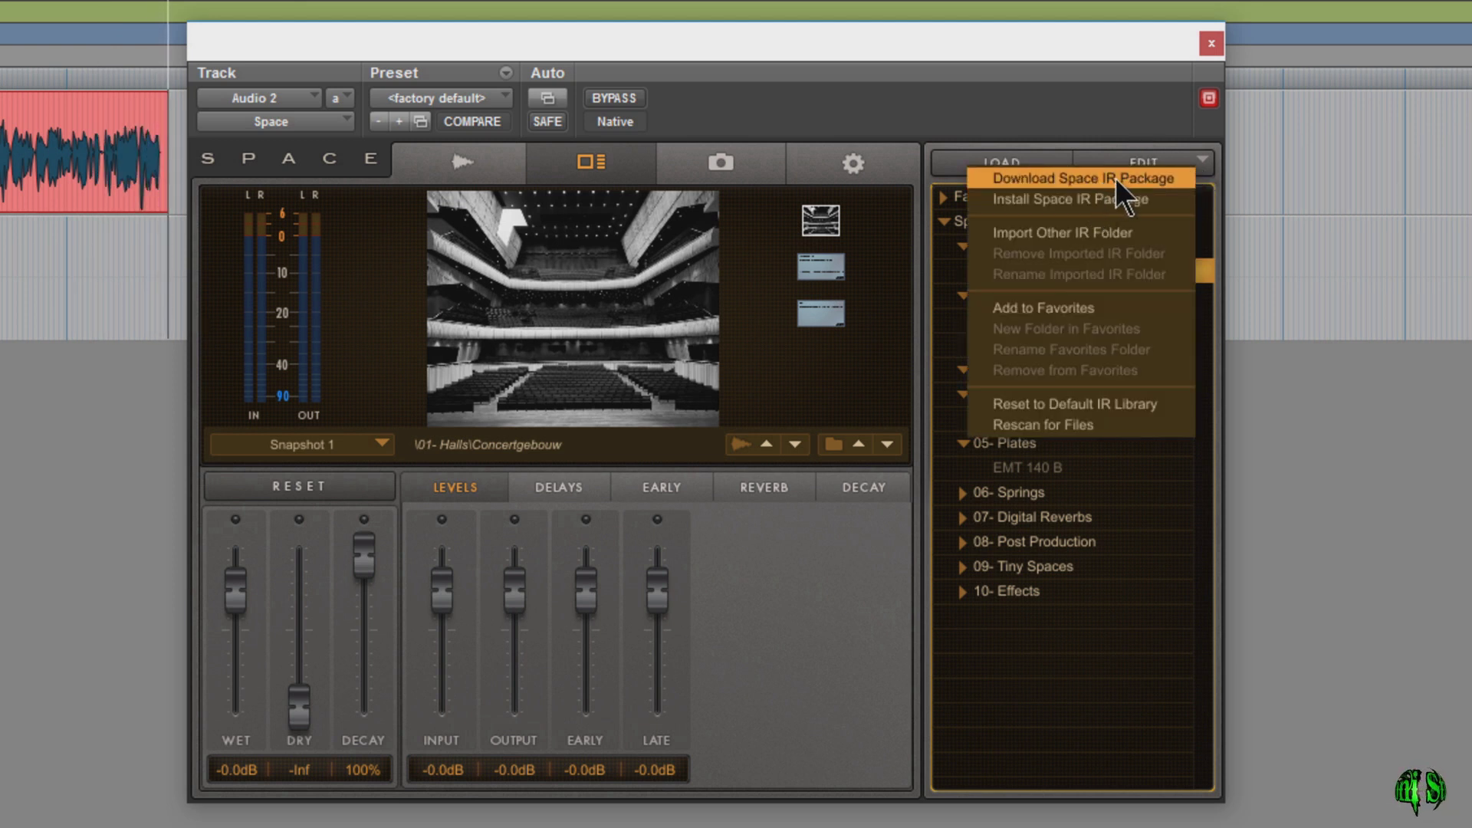
click(989, 114)
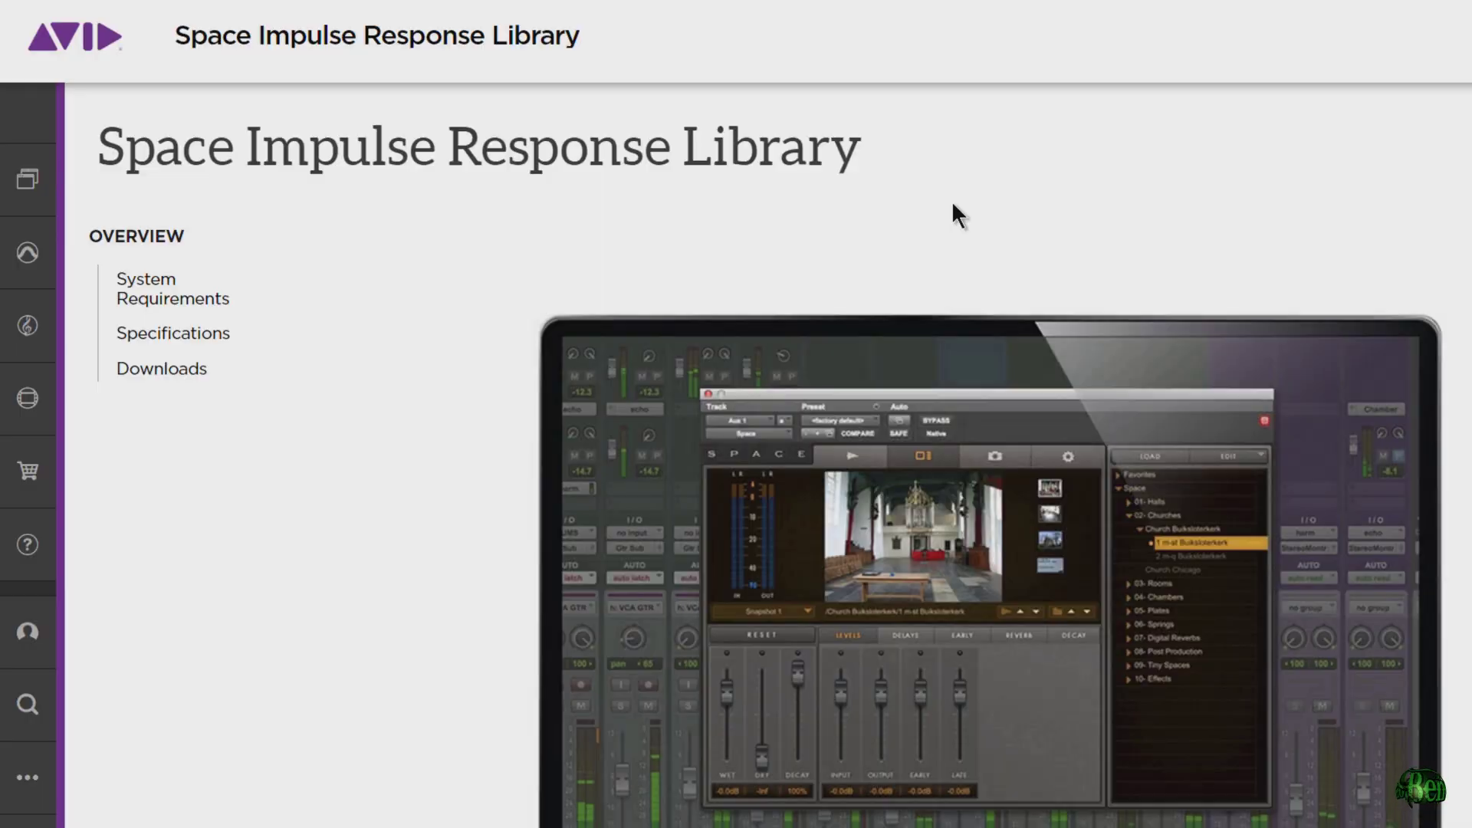
- On Avid's download page, pick the Rooms and Core European Surround Space IR packages
scroll(1069, 256, down, 10)
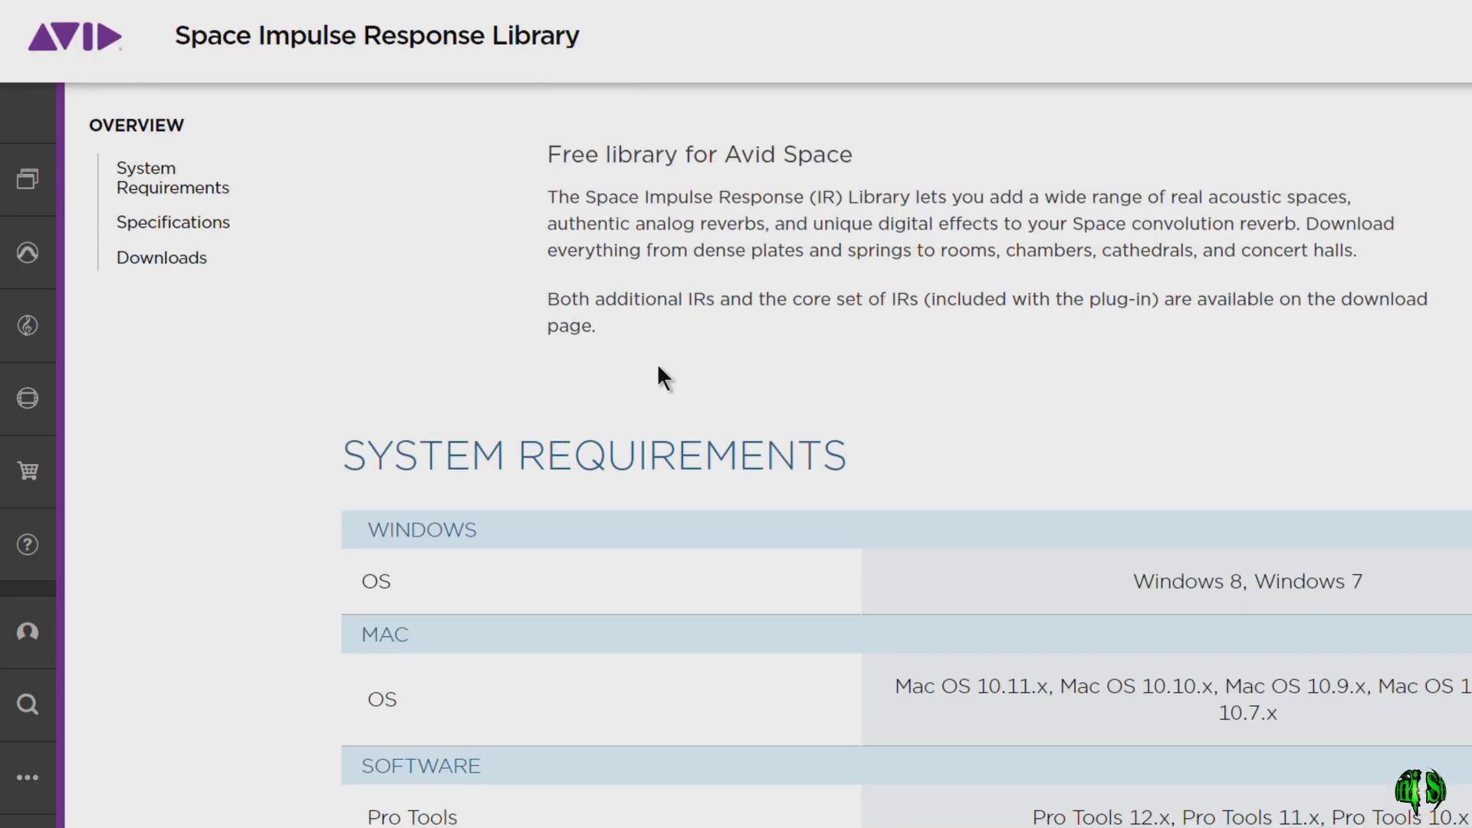
scroll(659, 374, down, 15)
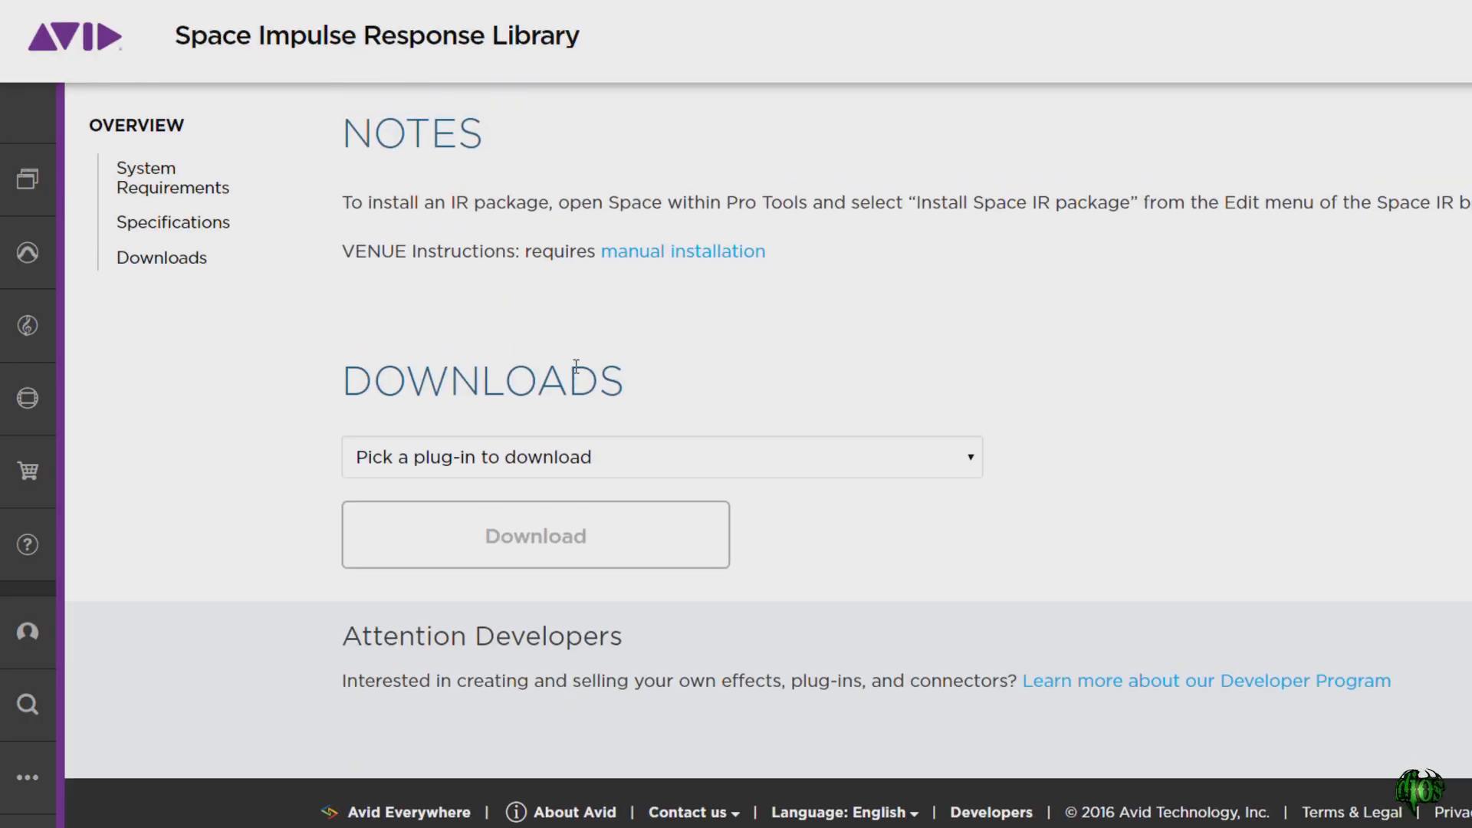
click(947, 458)
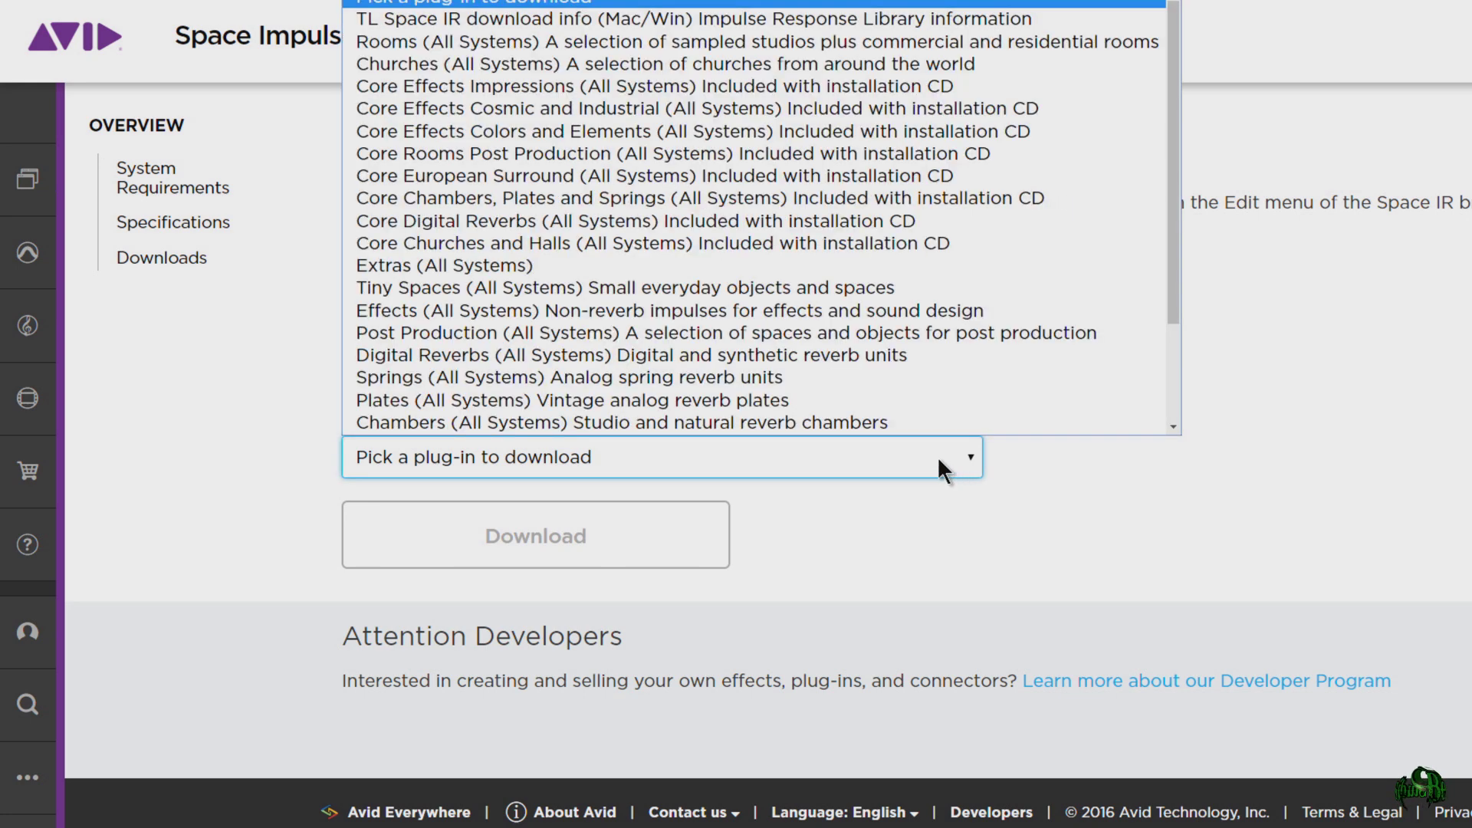
click(595, 43)
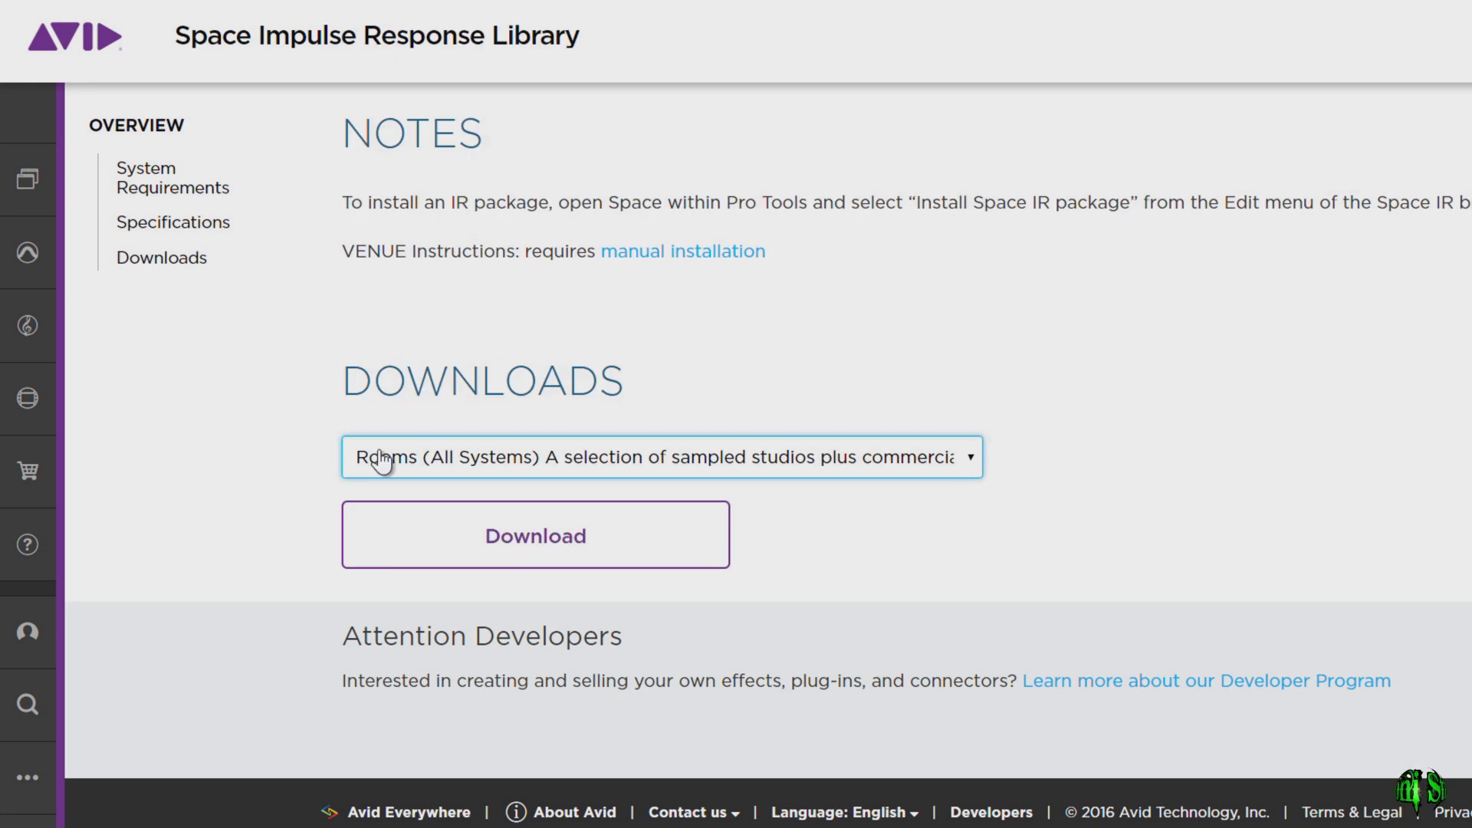
click(660, 463)
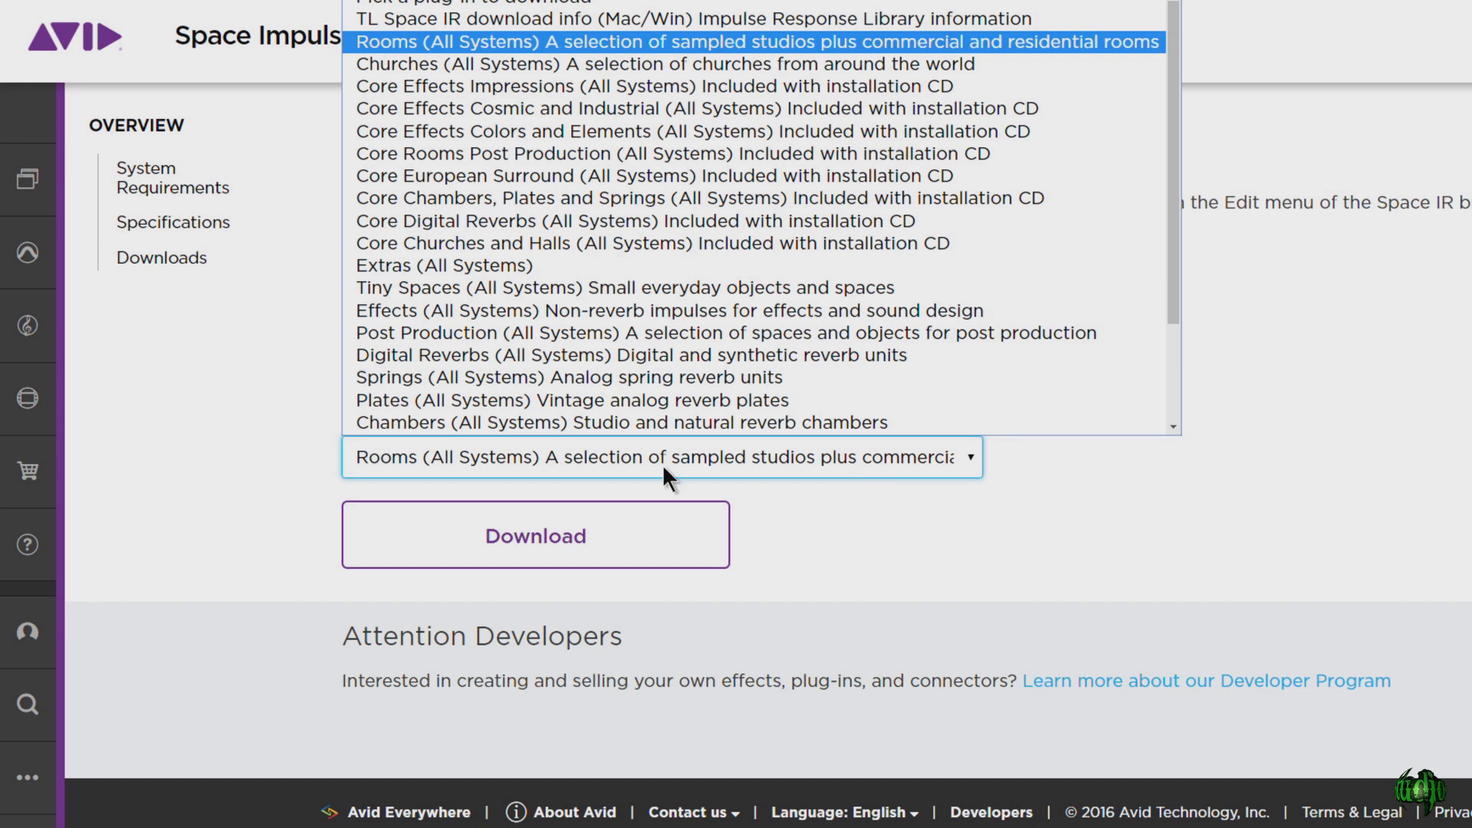
click(582, 181)
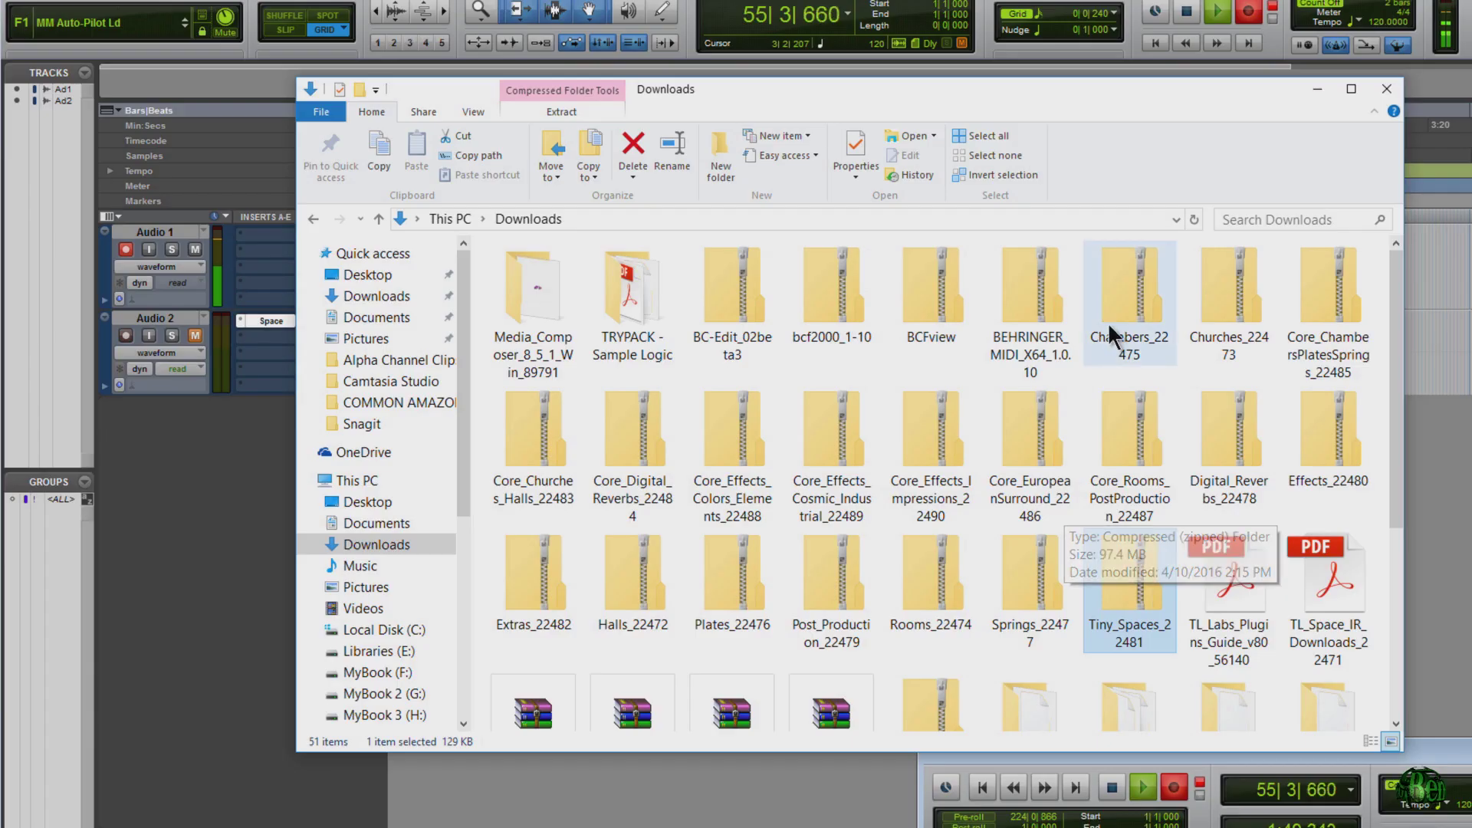
- Select the Churches_22473, Core_Effects_Colors_Elements_22488 and extracted Chambers_22475 packages in Downloads
click(1197, 334)
click(732, 475)
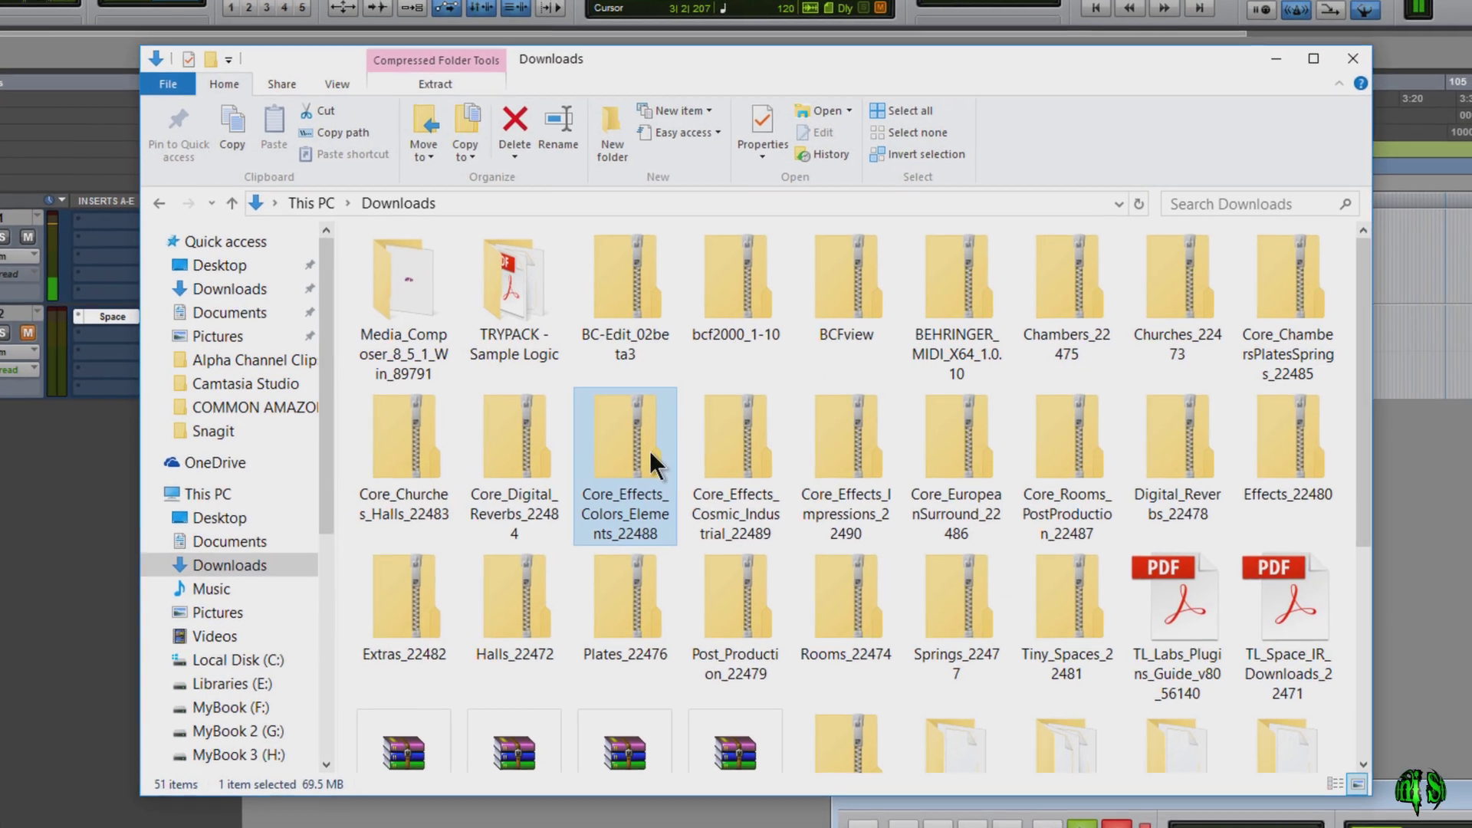
scroll(899, 397, down, 3)
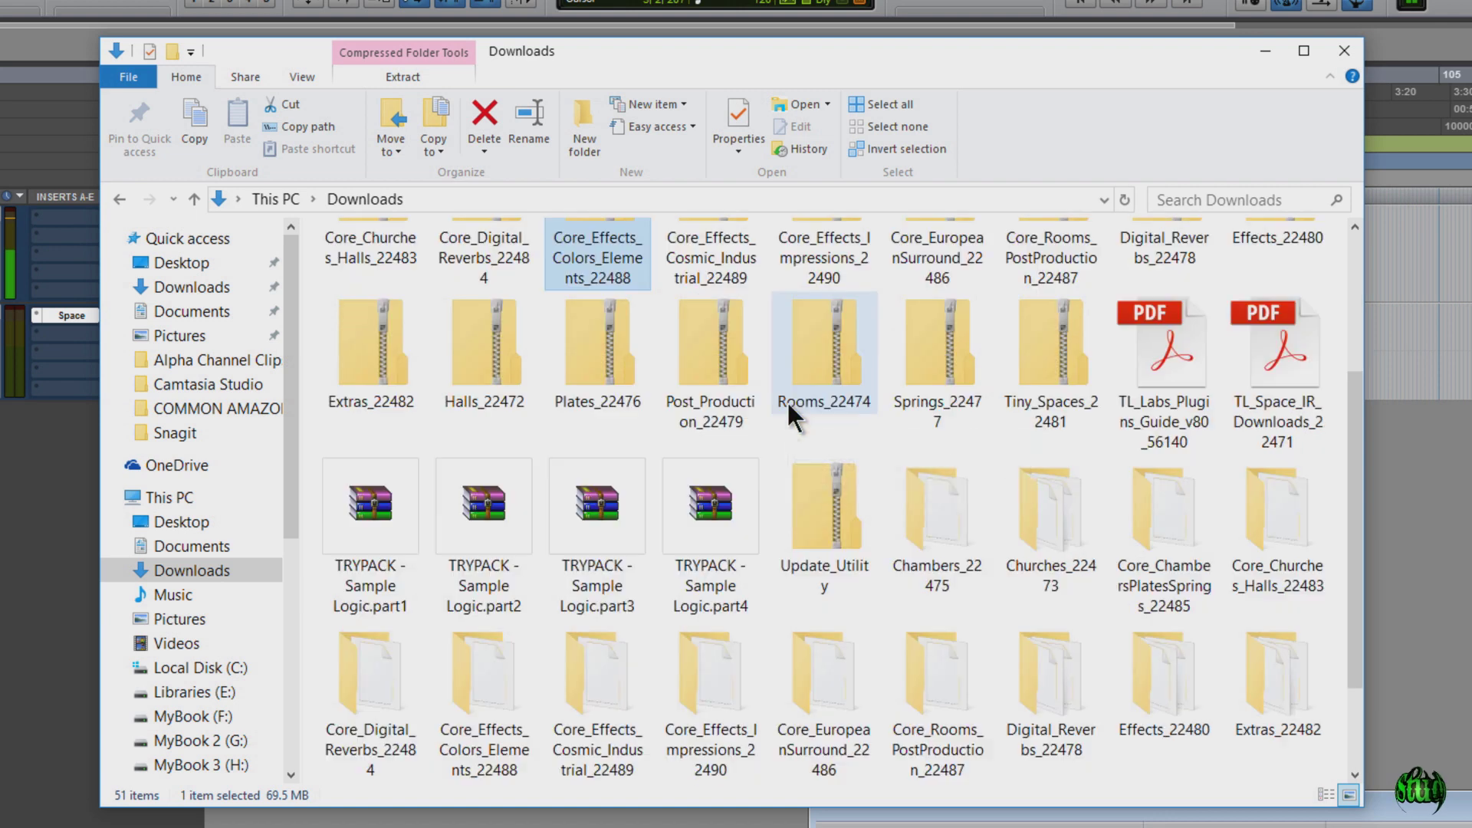
scroll(789, 402, down, 2)
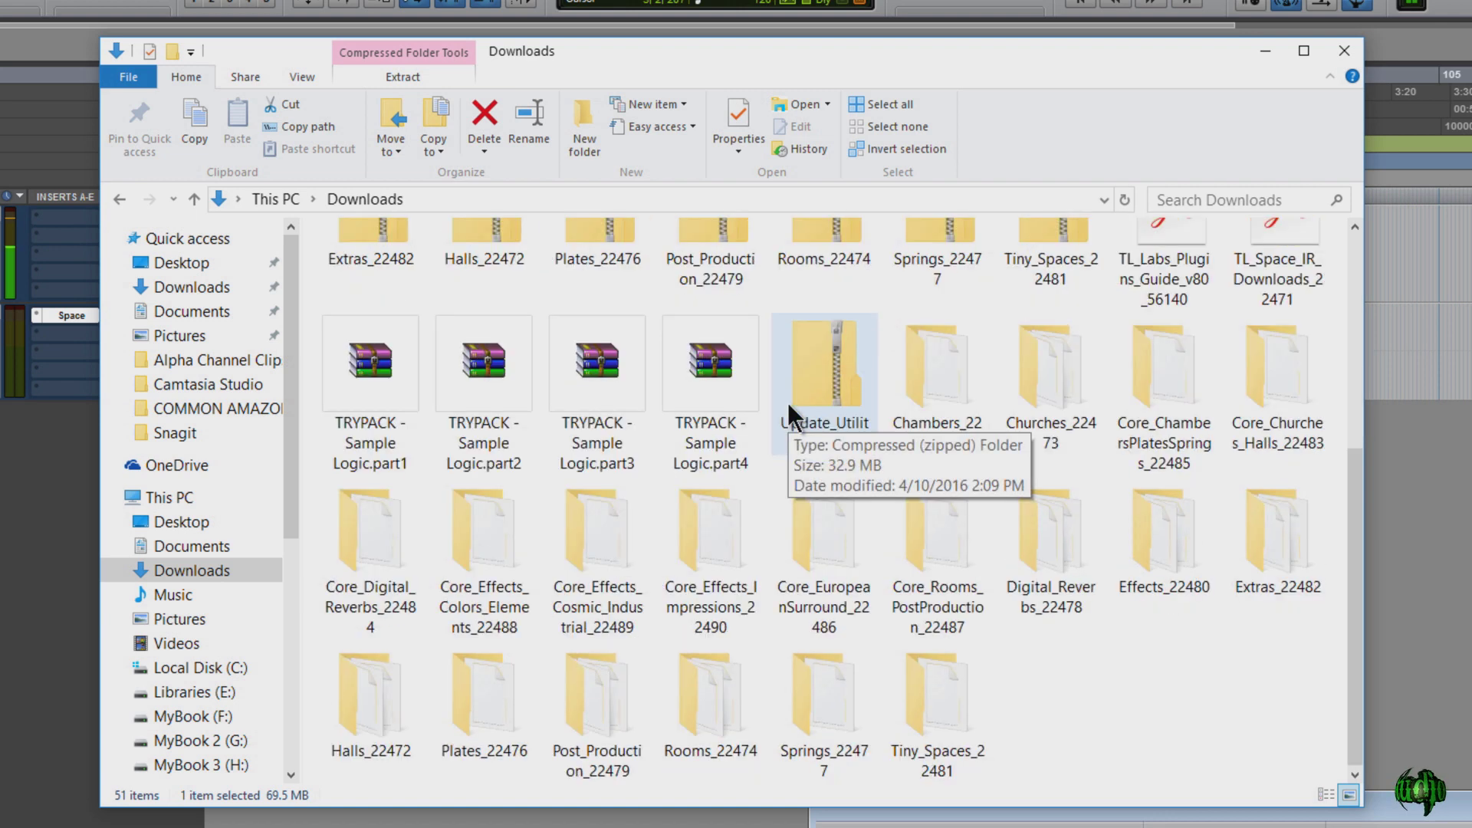
click(959, 383)
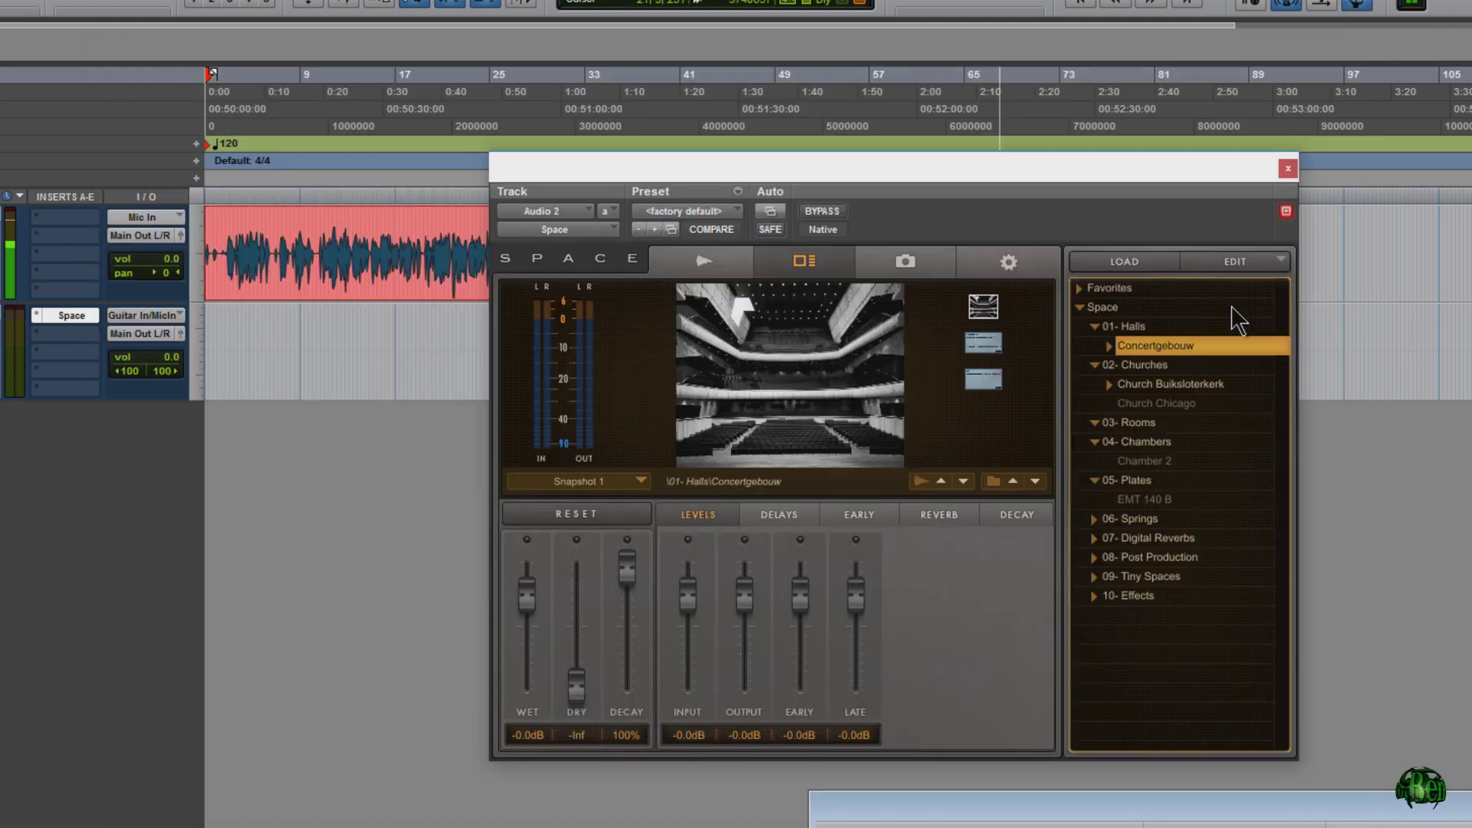
- Install 2_Car_Chamber.tls from Downloads\Chambers_22475 into Space and dismiss the success message
click(1263, 258)
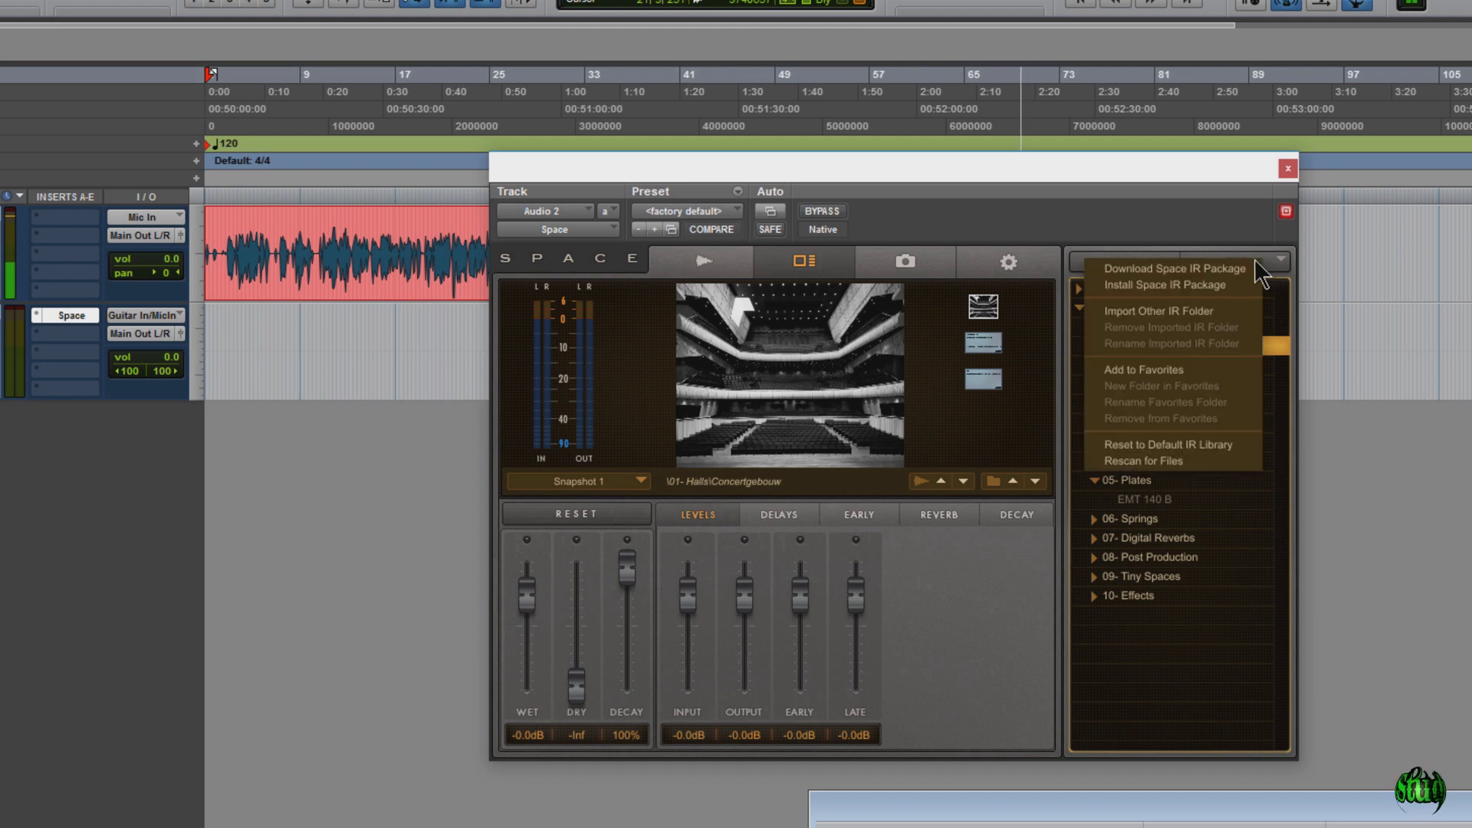
click(1164, 284)
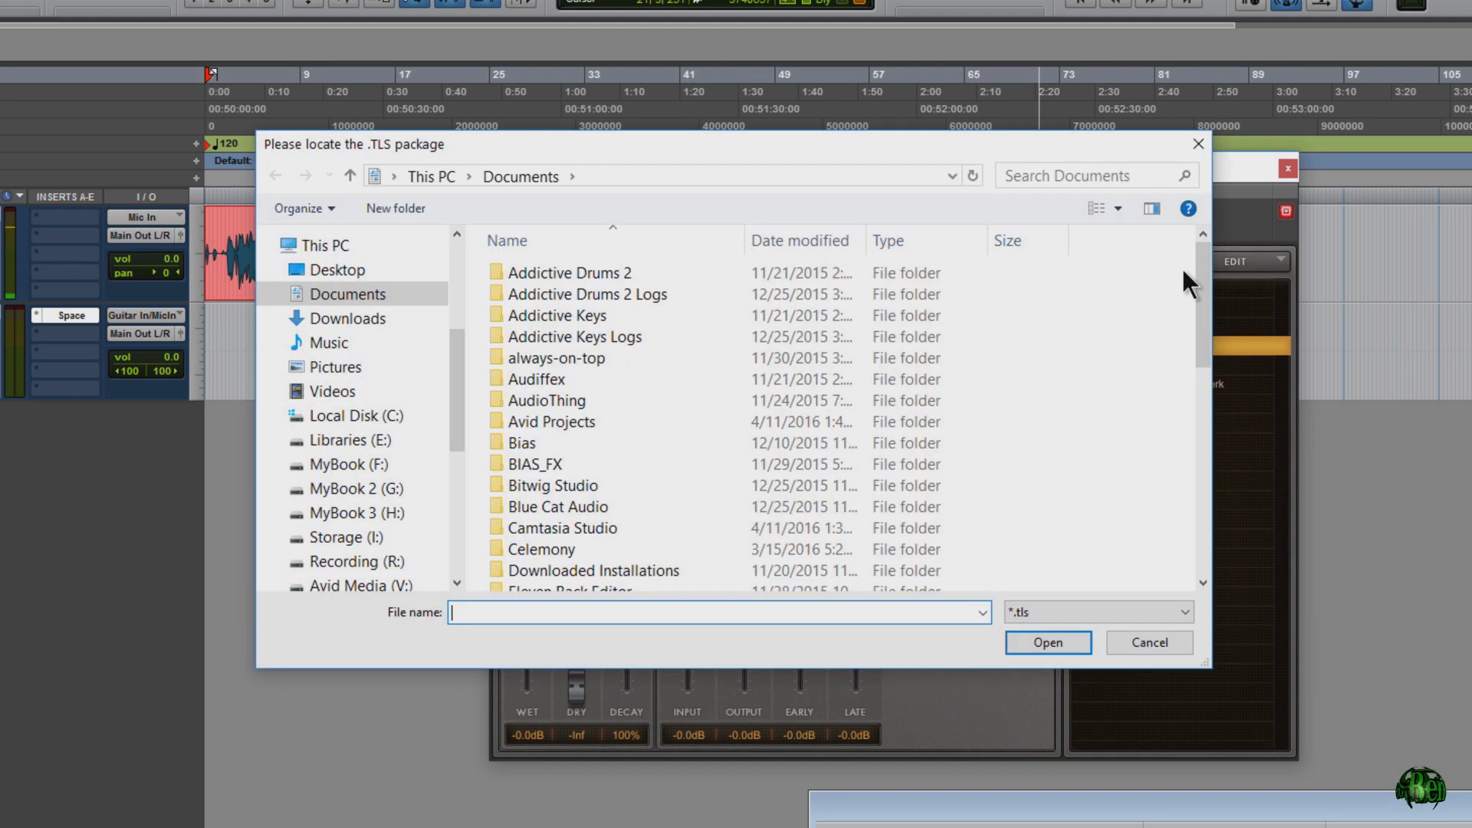
click(353, 322)
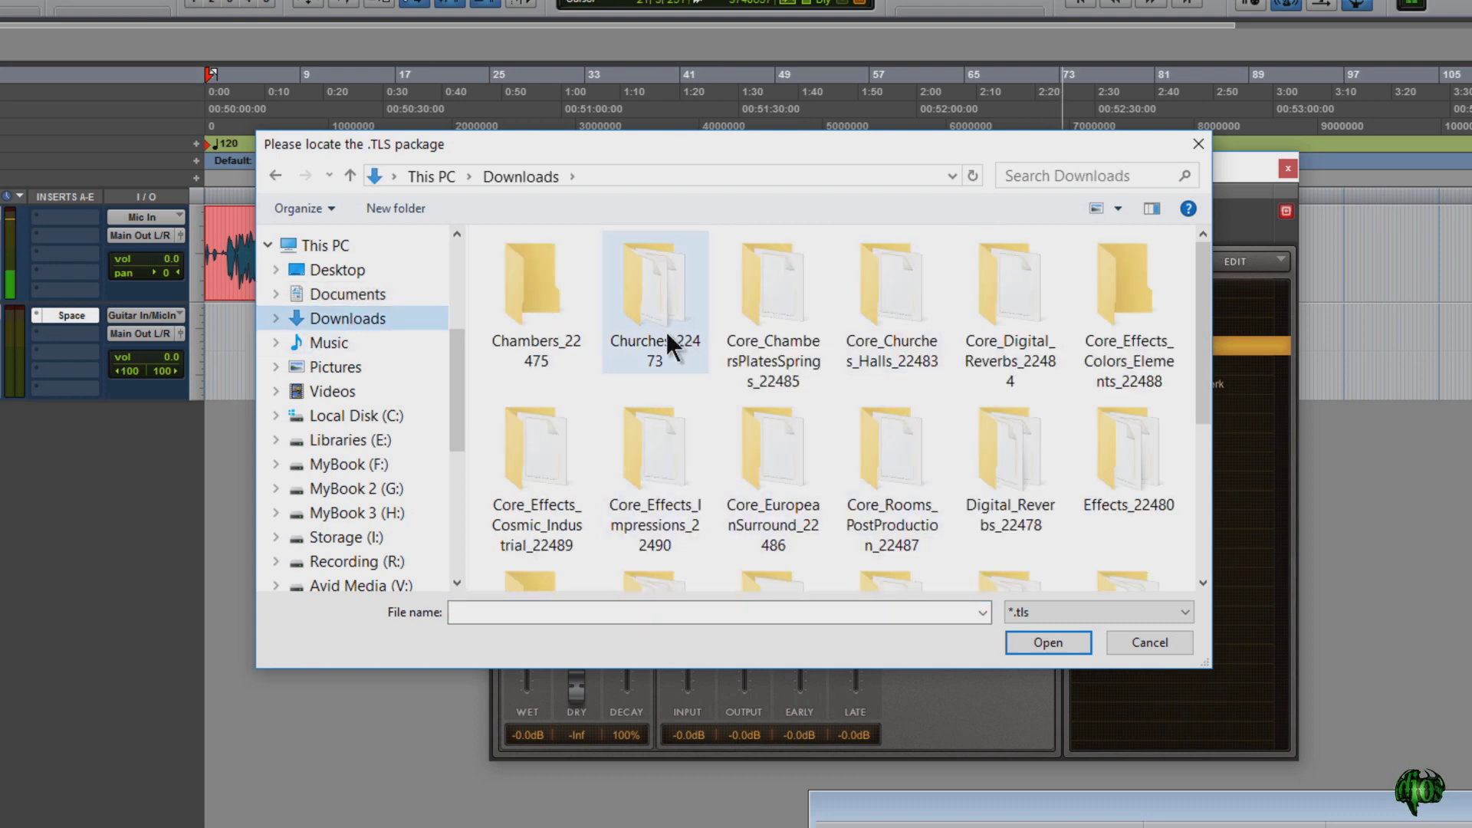
mouse_move(542, 301)
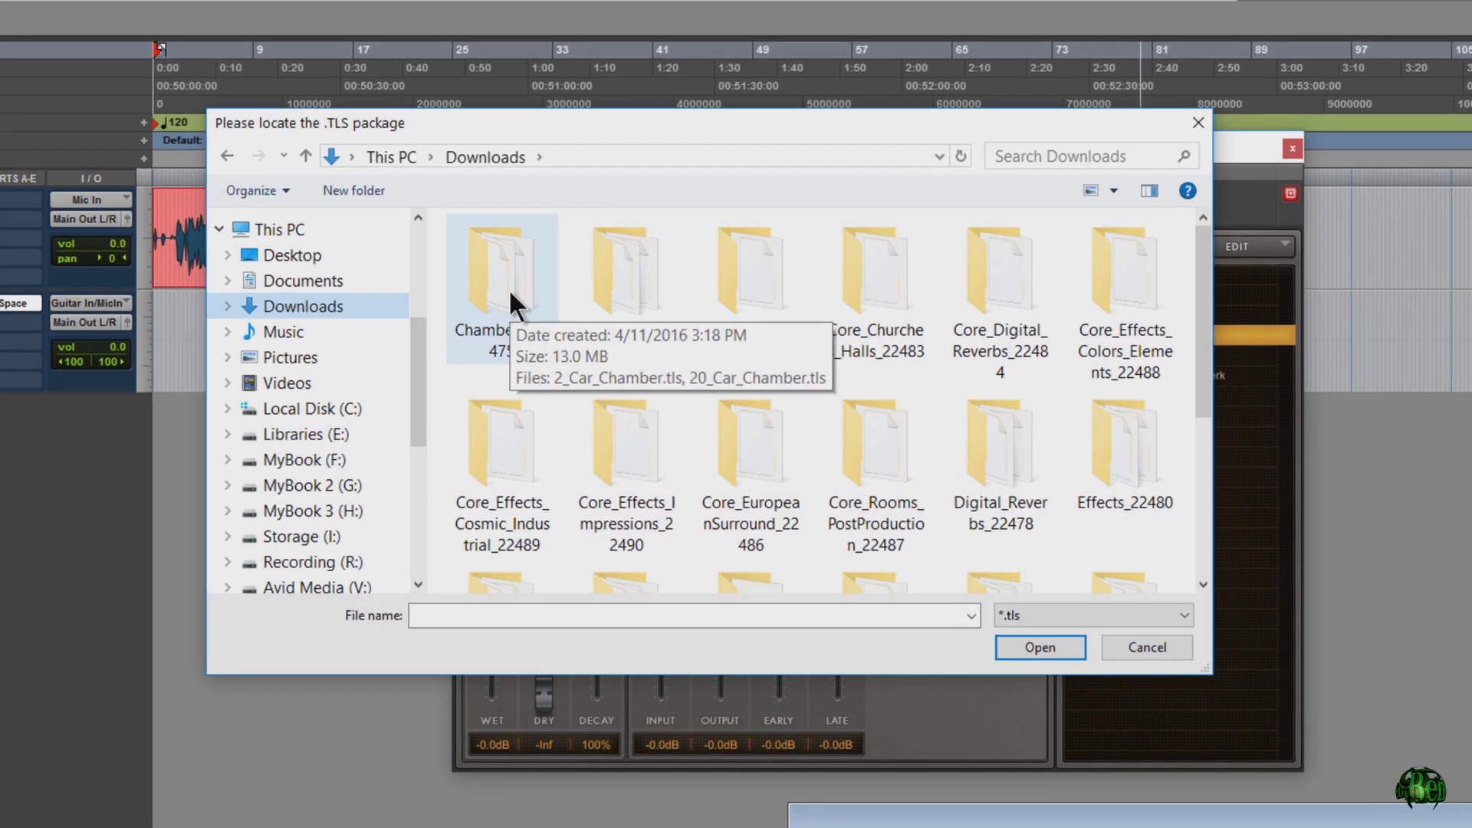
double_click(511, 293)
click(426, 217)
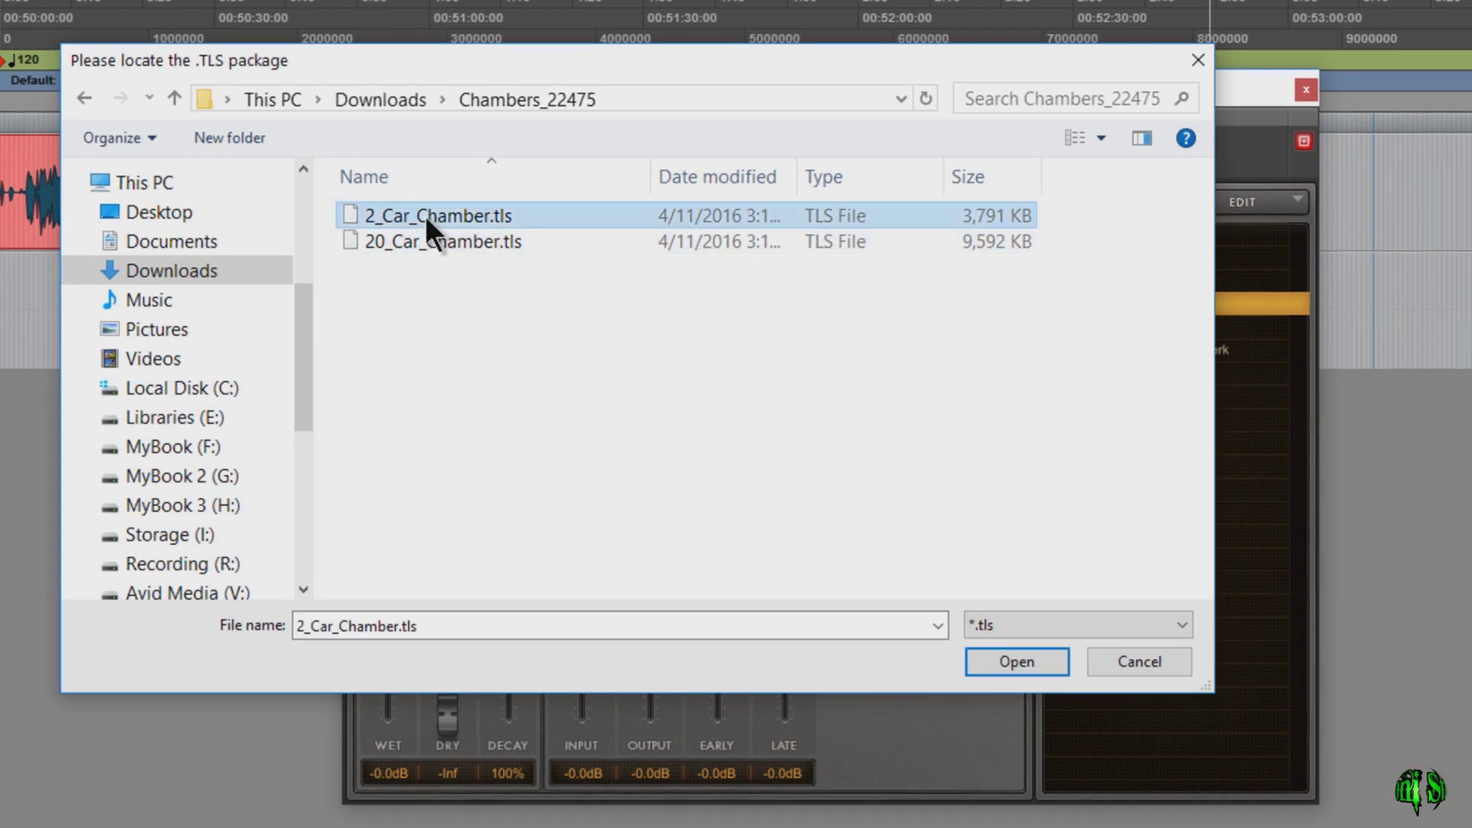
click(1014, 661)
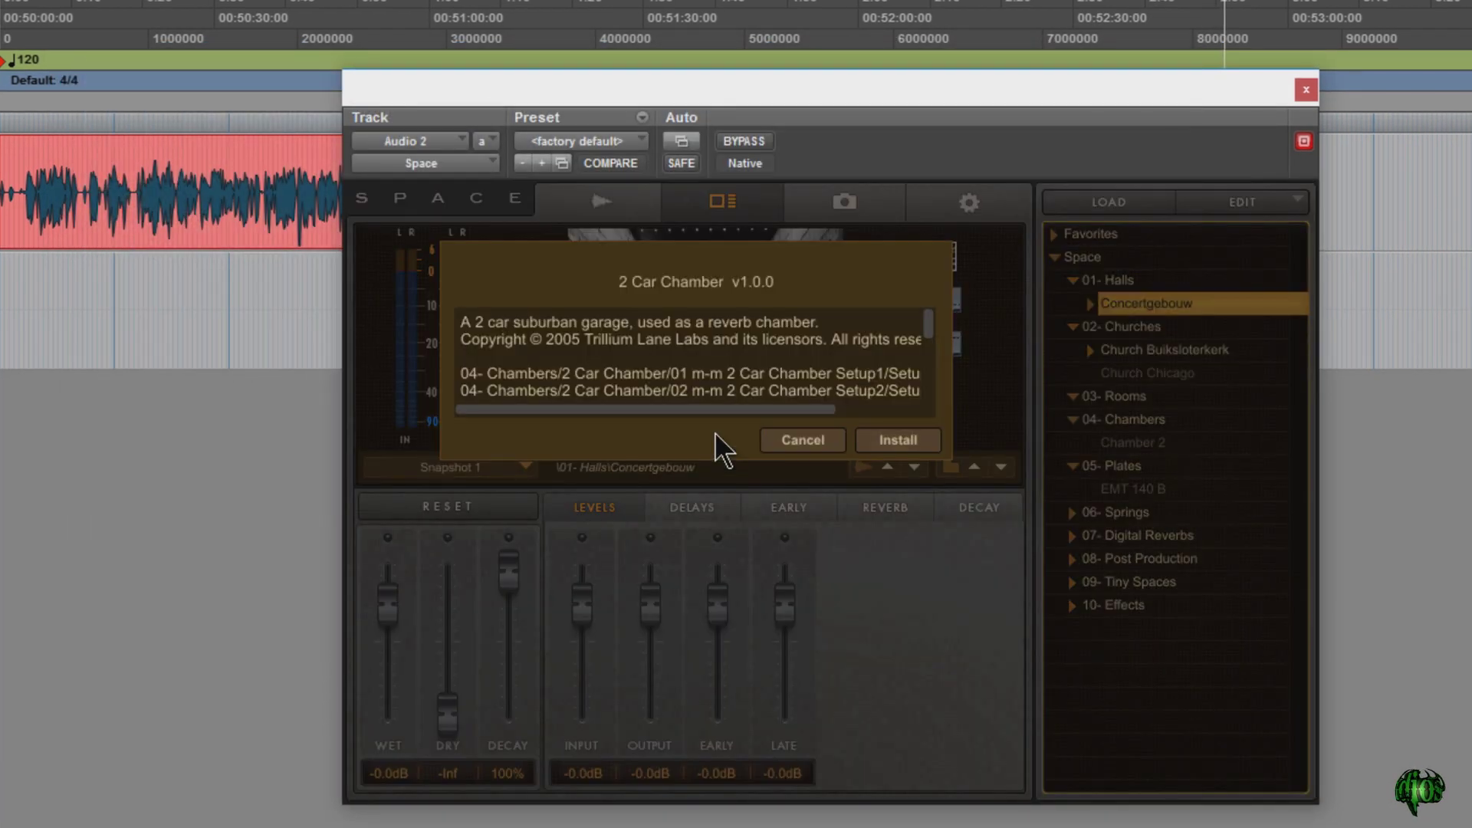
click(898, 440)
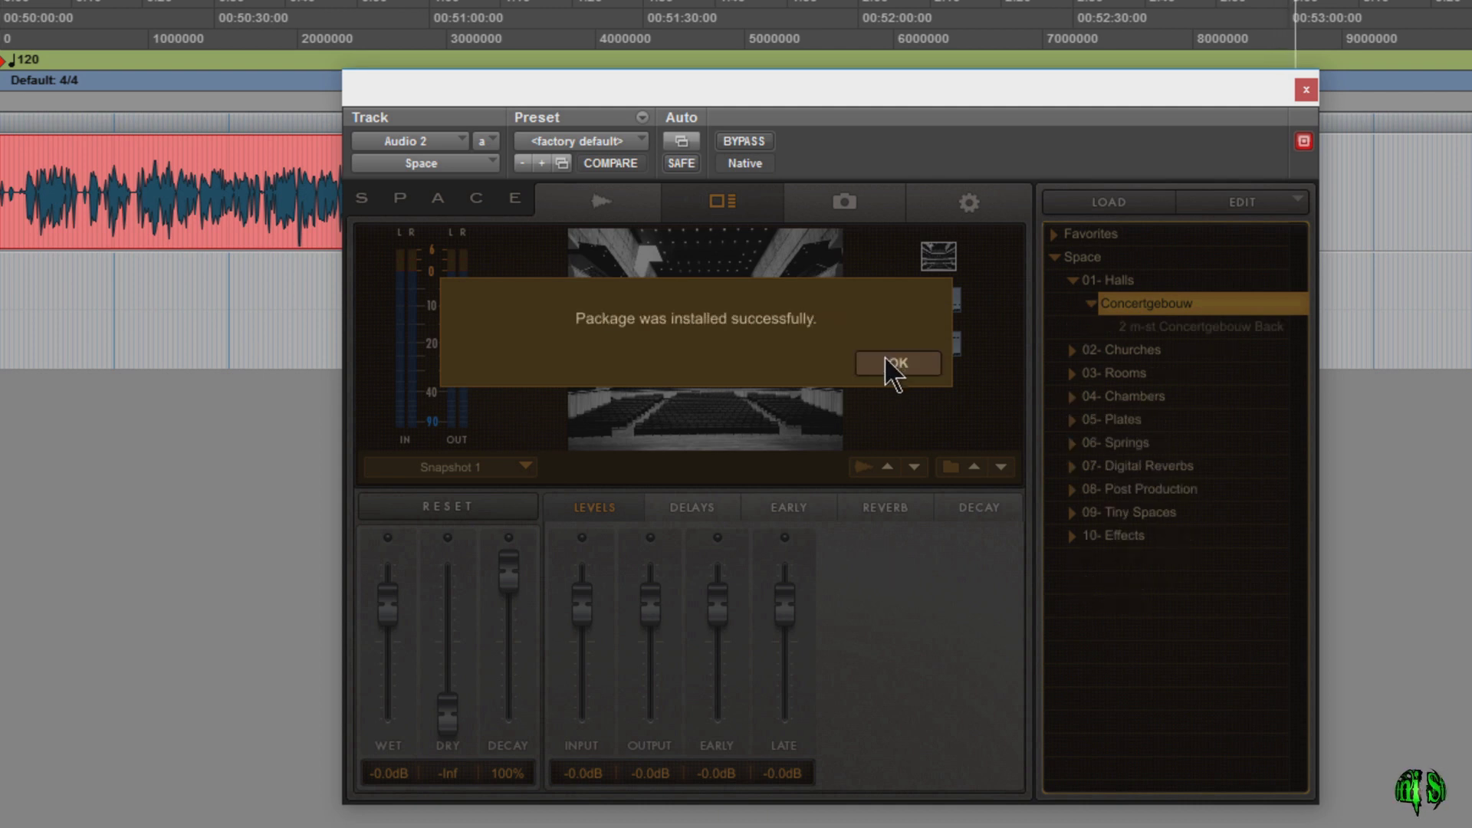
click(893, 366)
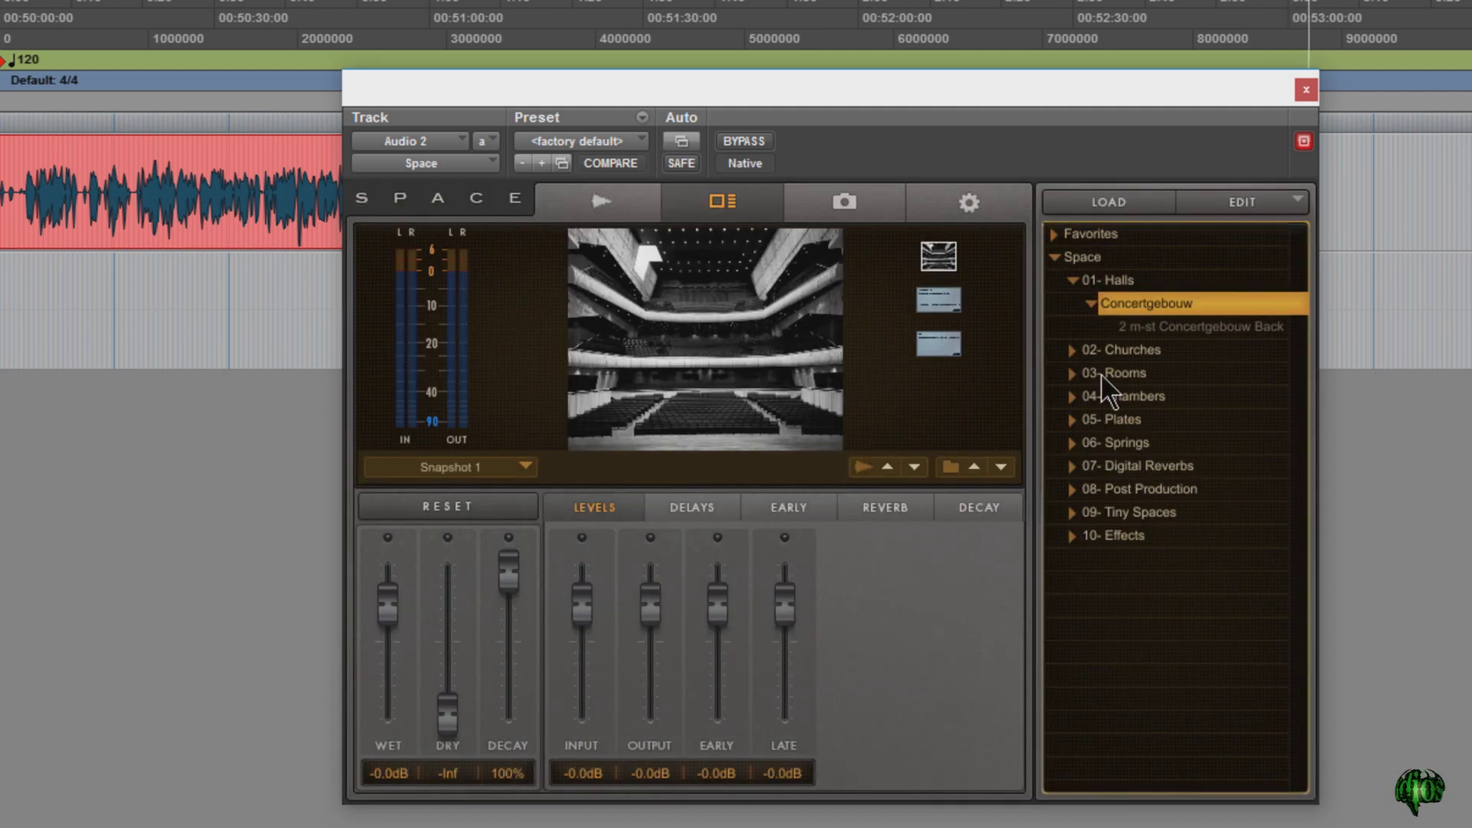
- Install 20_Car_Chamber.tls into Space and acknowledge the success message
click(1268, 203)
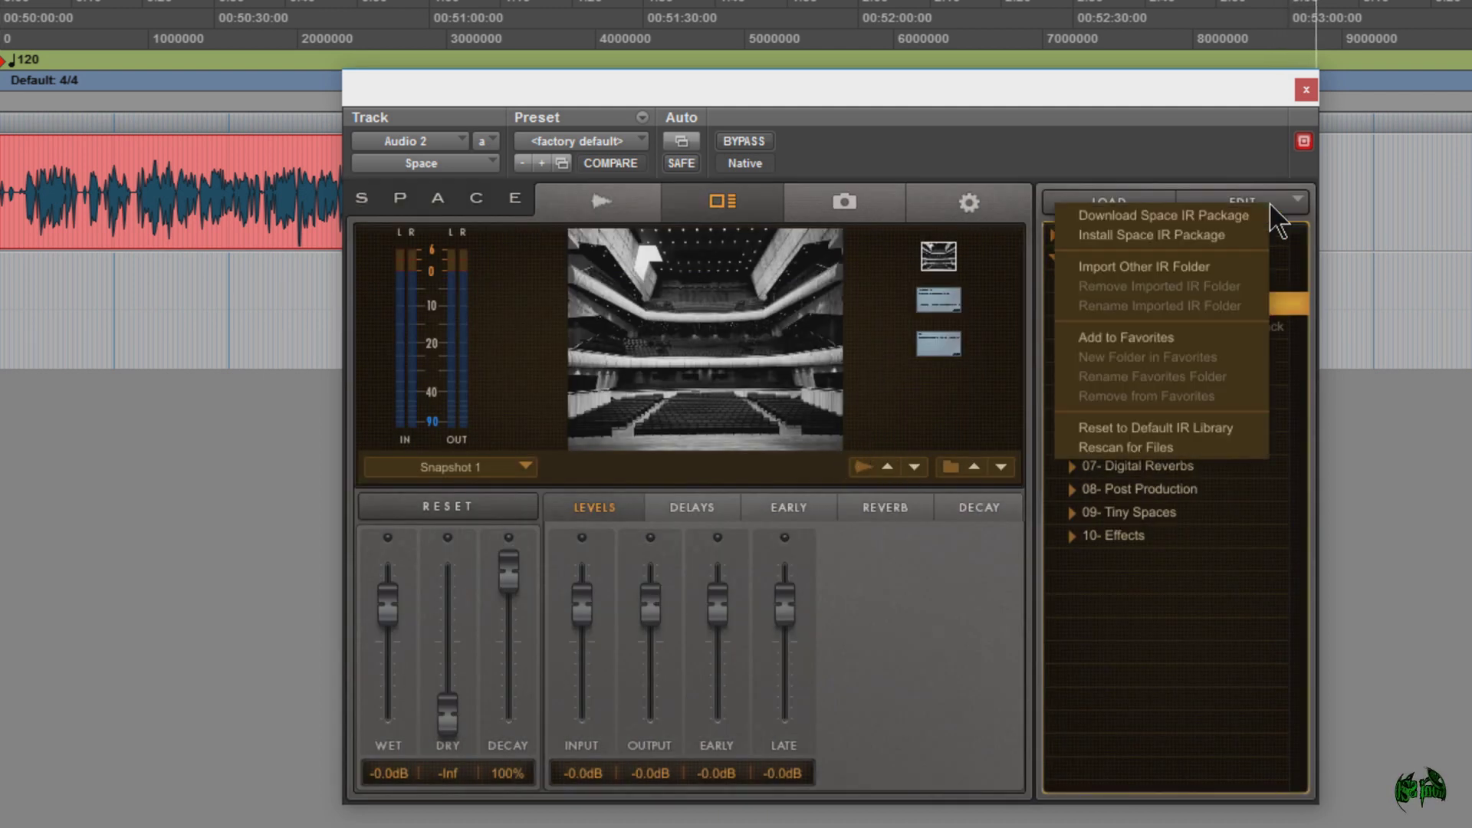
click(1208, 233)
click(421, 242)
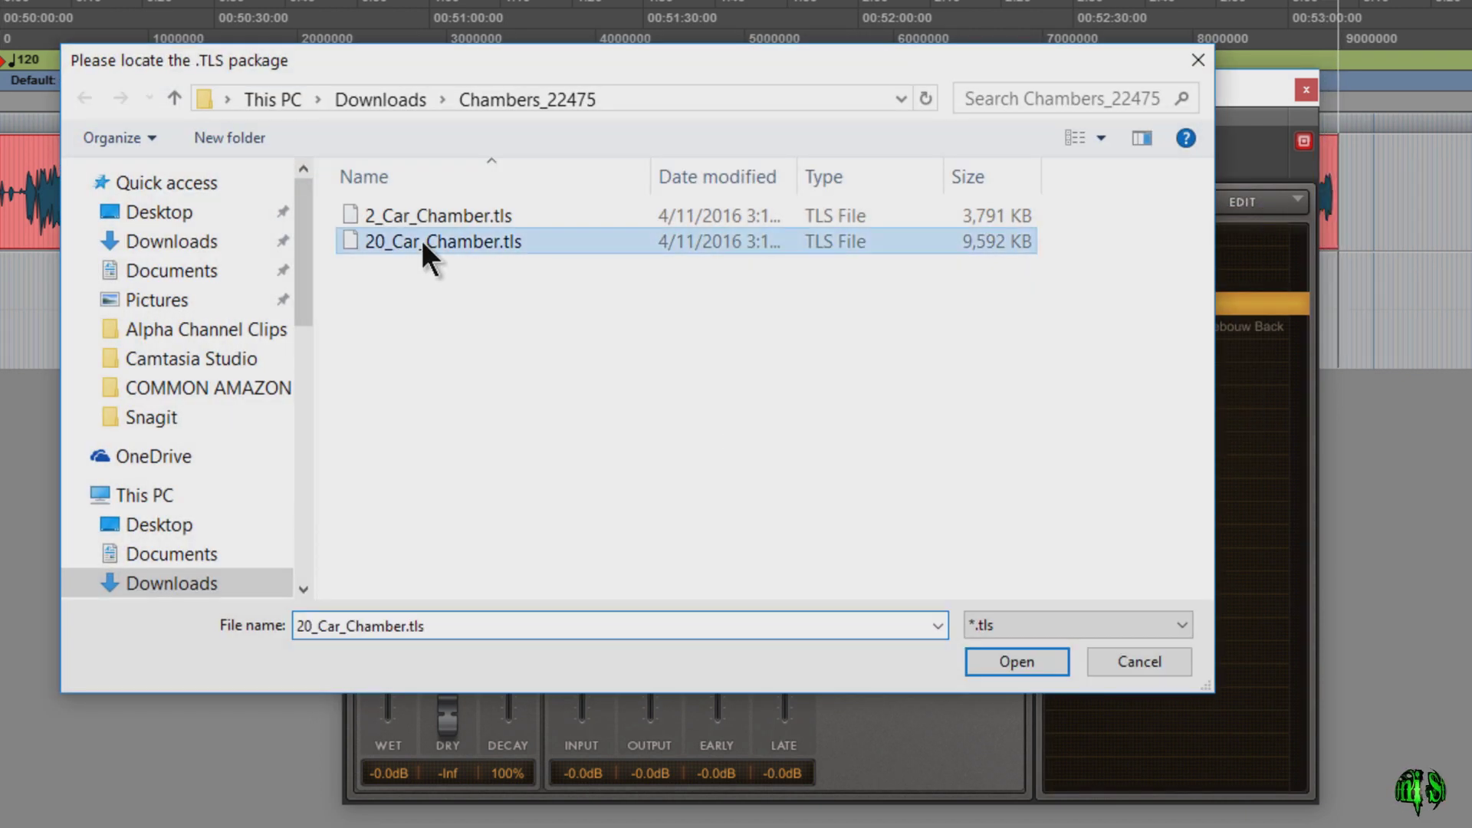
click(1009, 657)
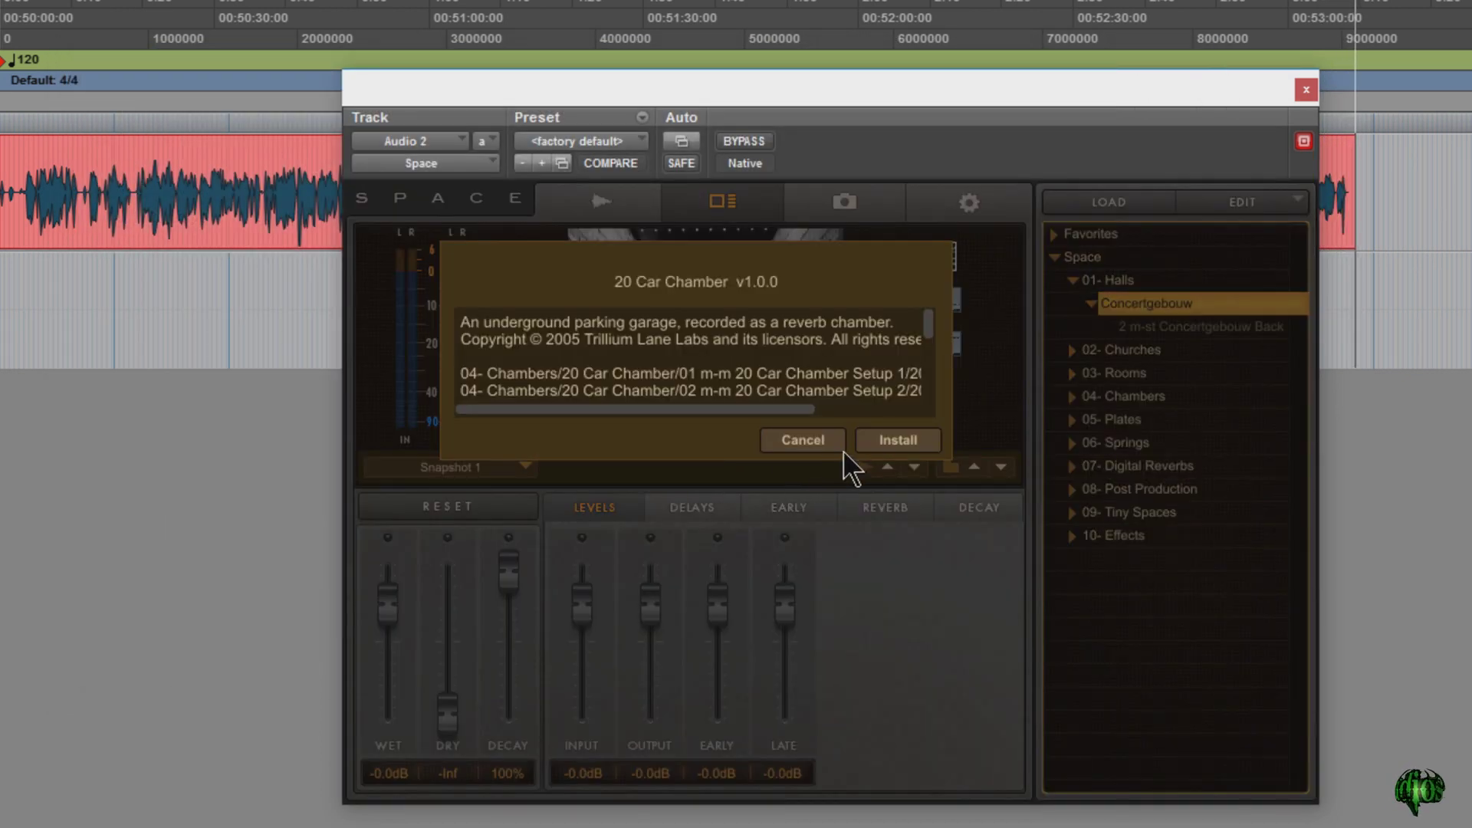
click(897, 440)
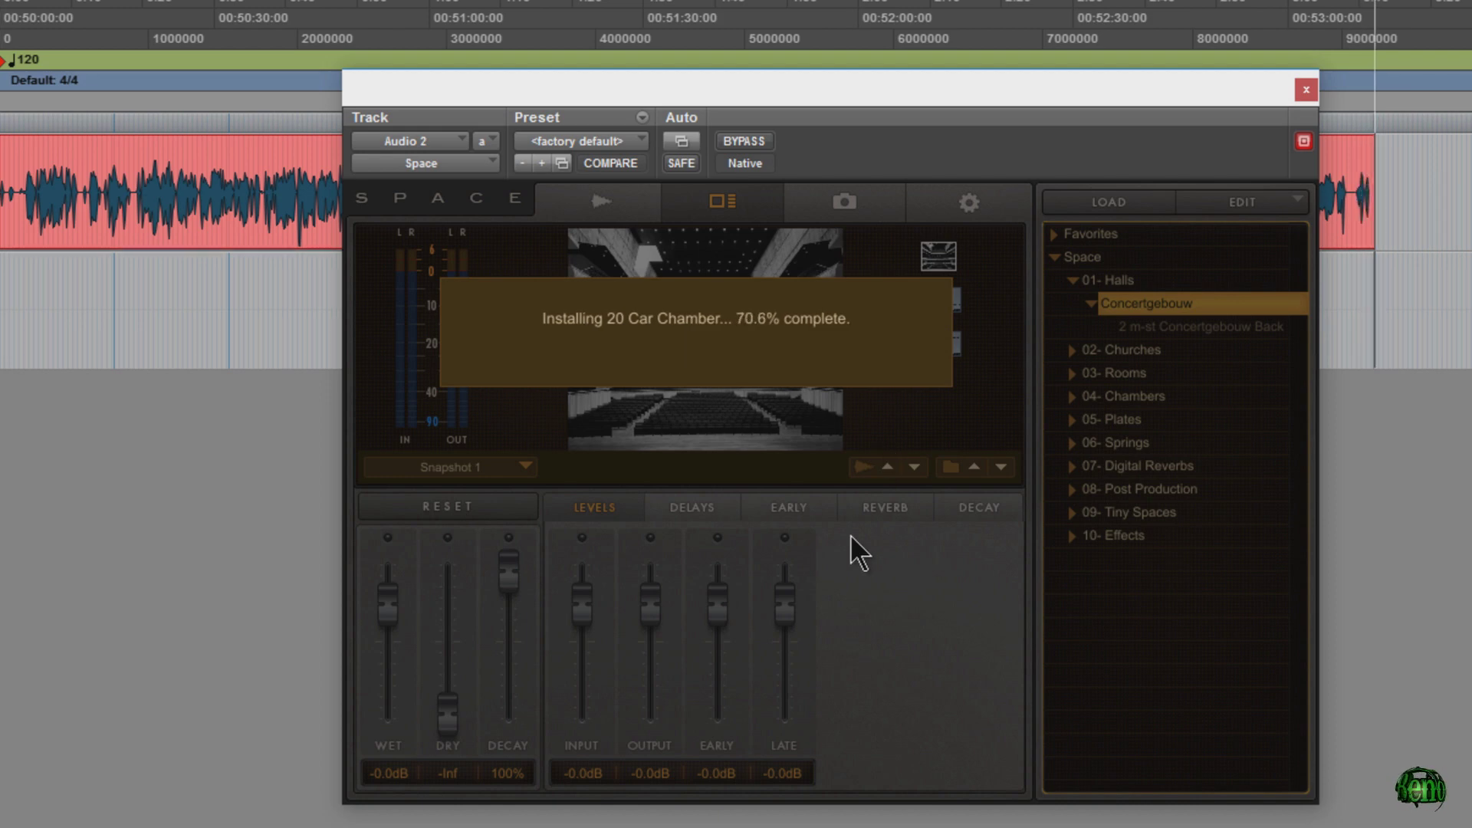
click(894, 365)
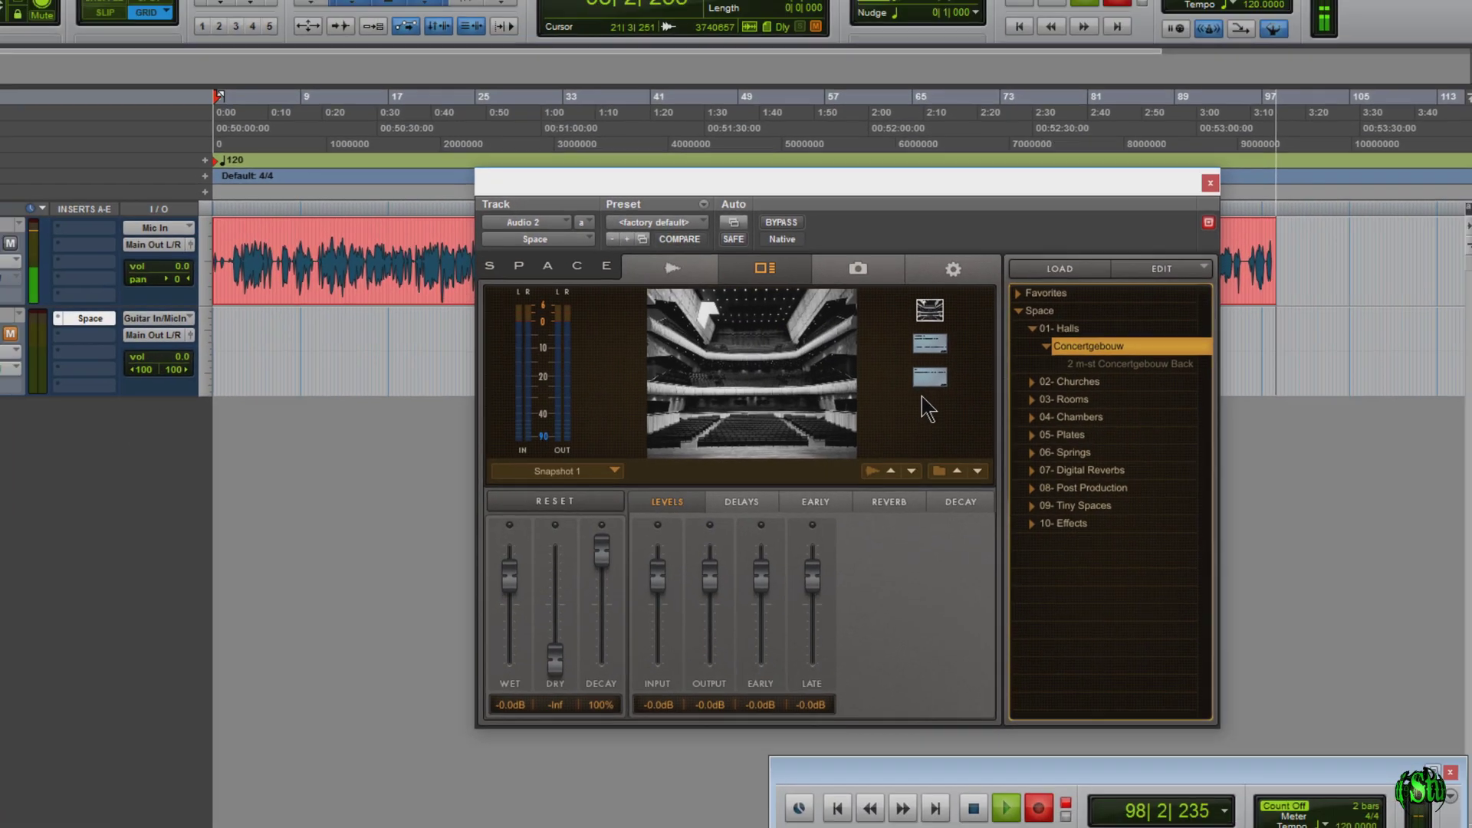
- Install Cenakel_Chapel.tls from the Churches_22473 folder into Space
click(1184, 268)
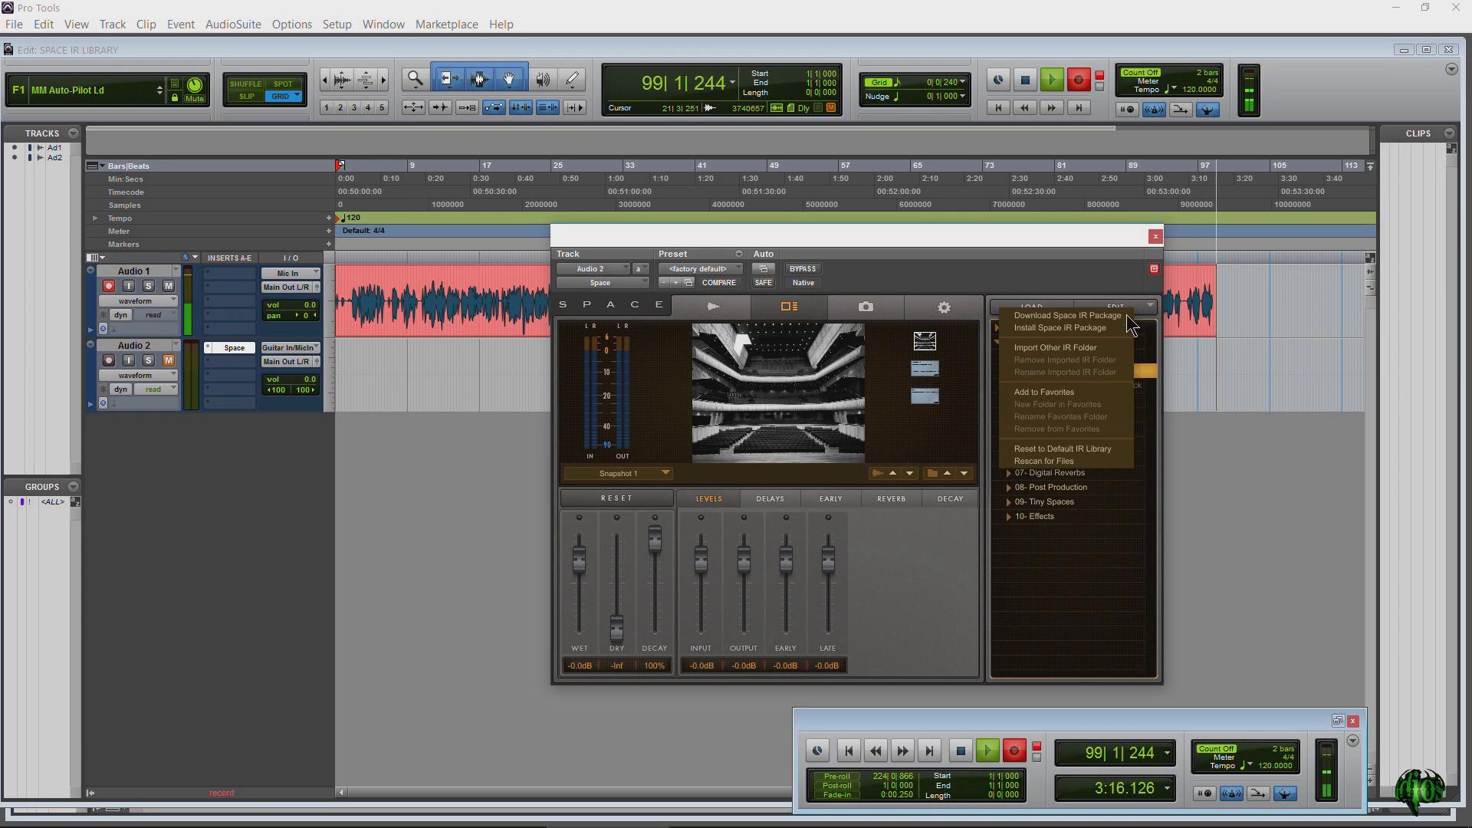
click(1091, 332)
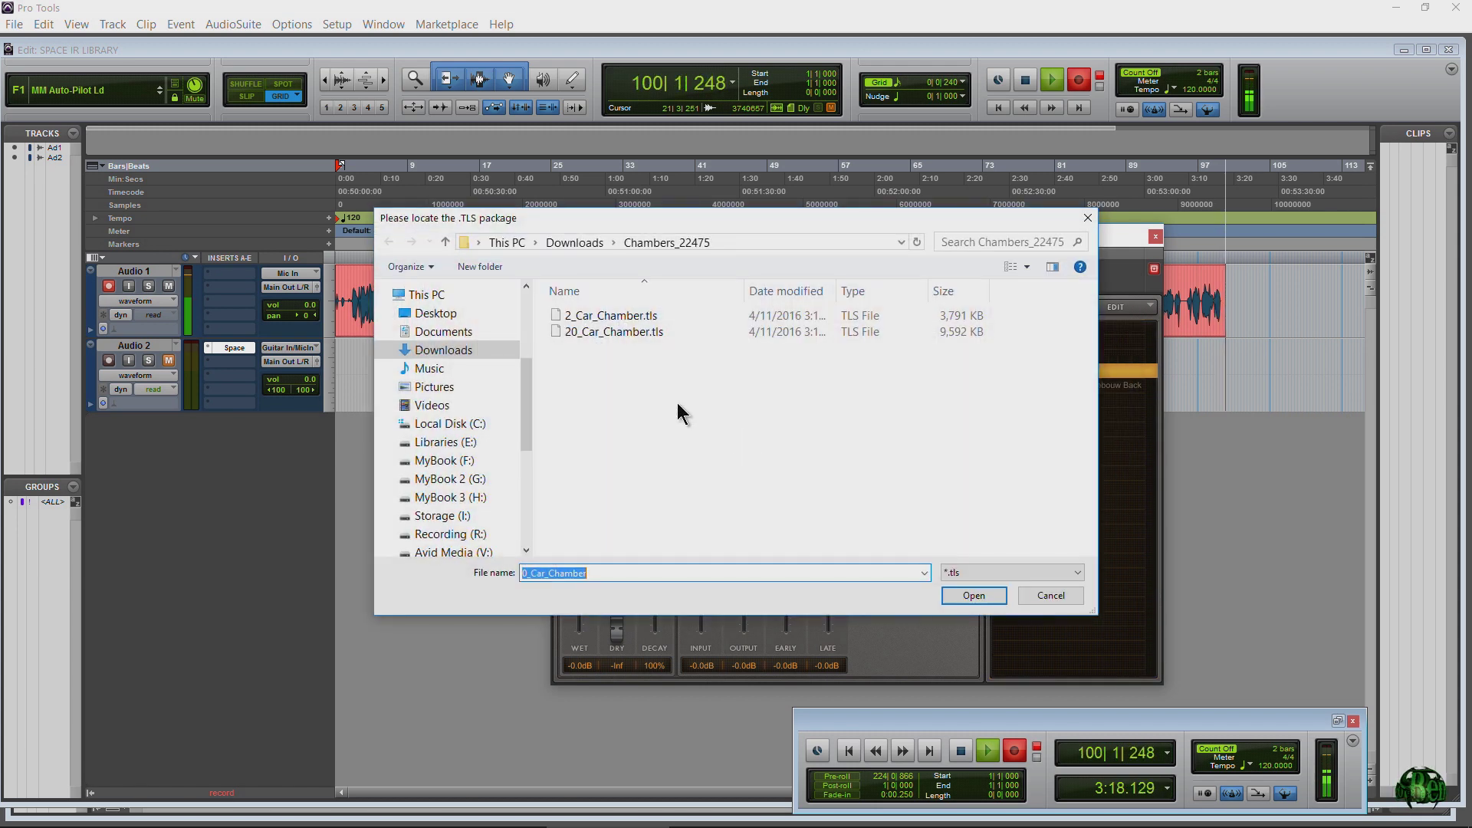
click(574, 242)
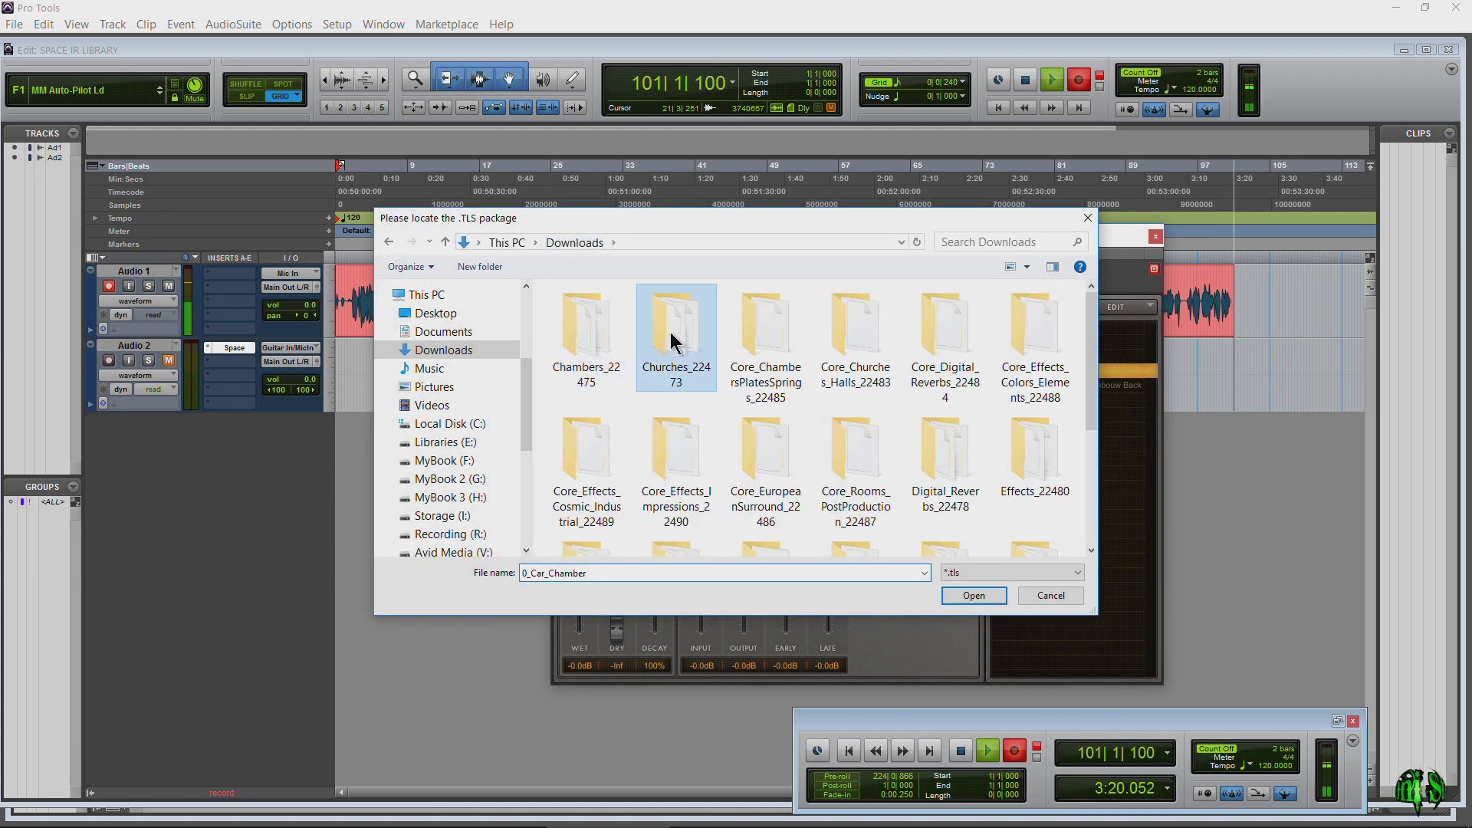
double_click(674, 337)
click(606, 315)
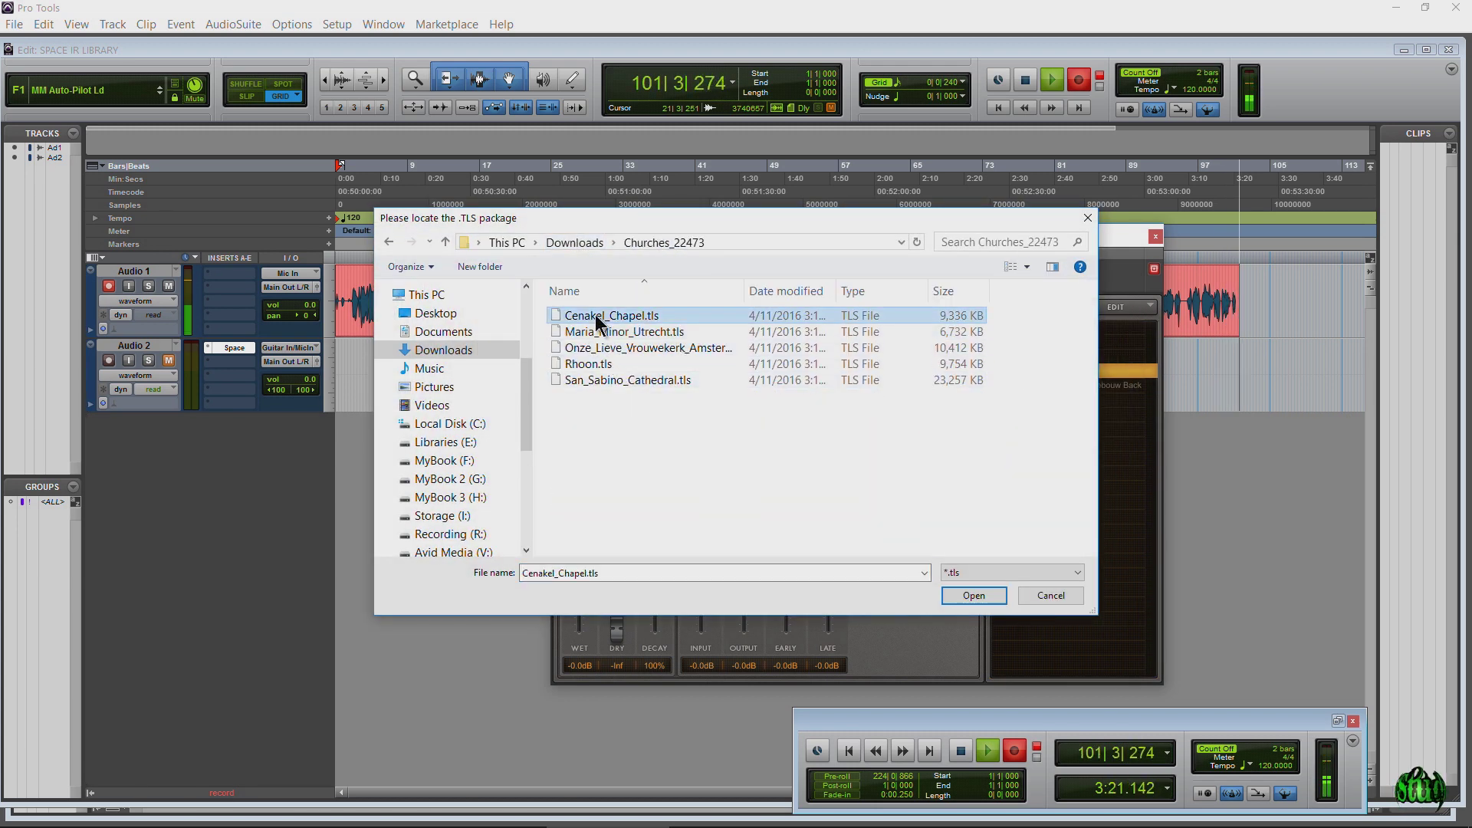
click(973, 595)
click(898, 456)
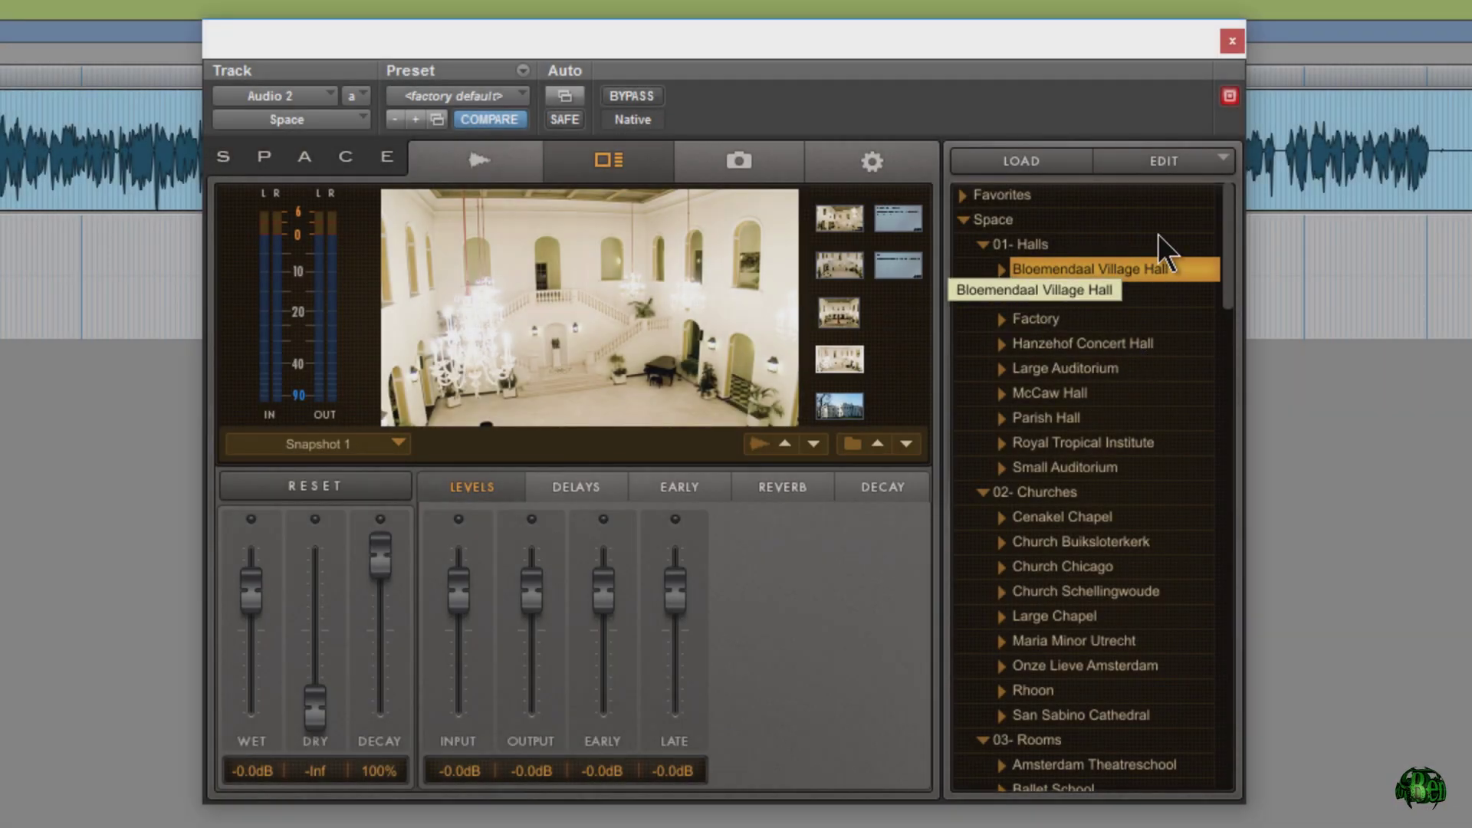
- Scroll the Space IR browser and collapse, then re-expand, the 05- Plates folder
drag(1231, 218, 1225, 383)
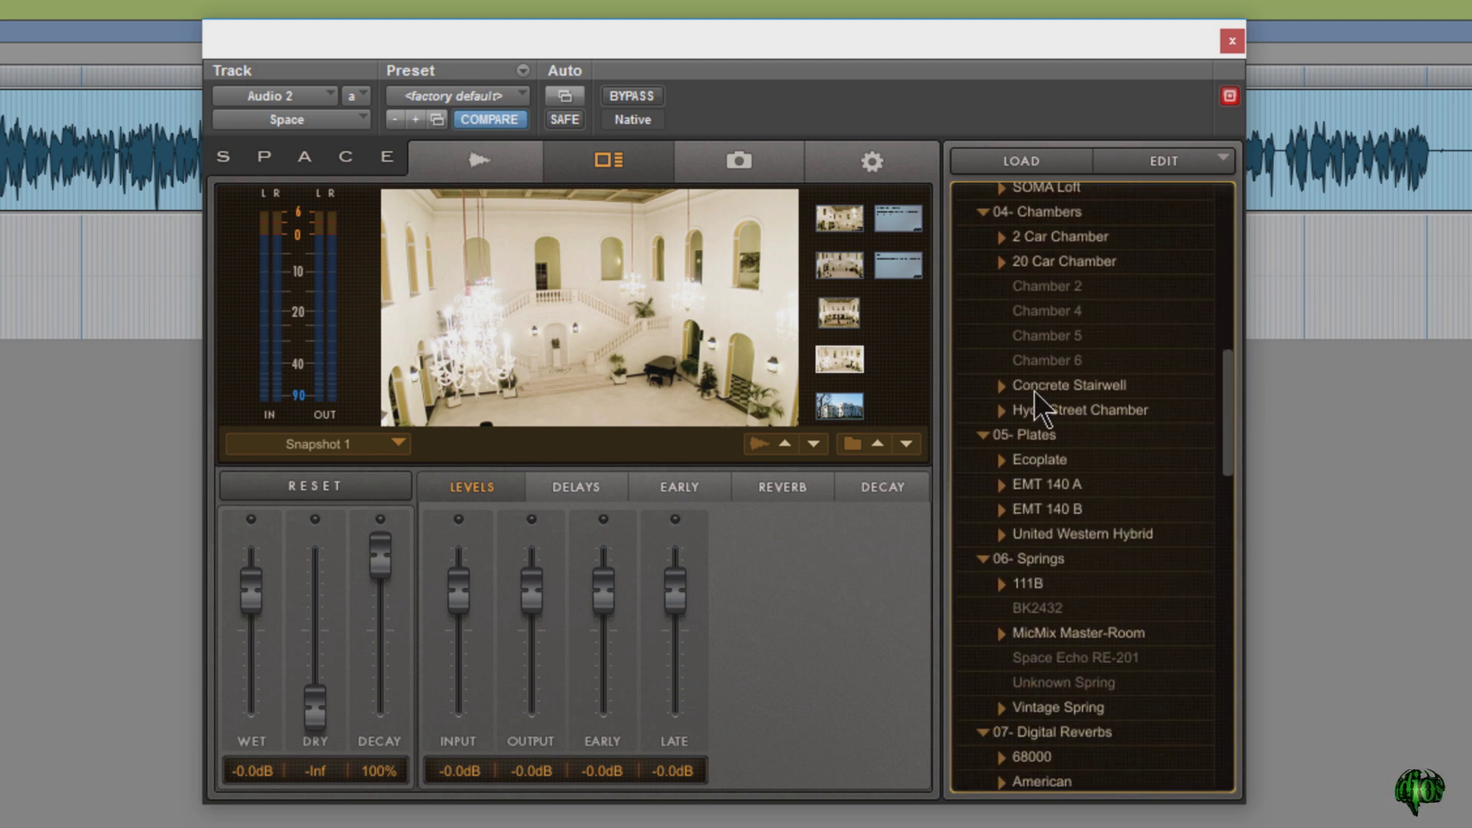
click(985, 433)
click(986, 437)
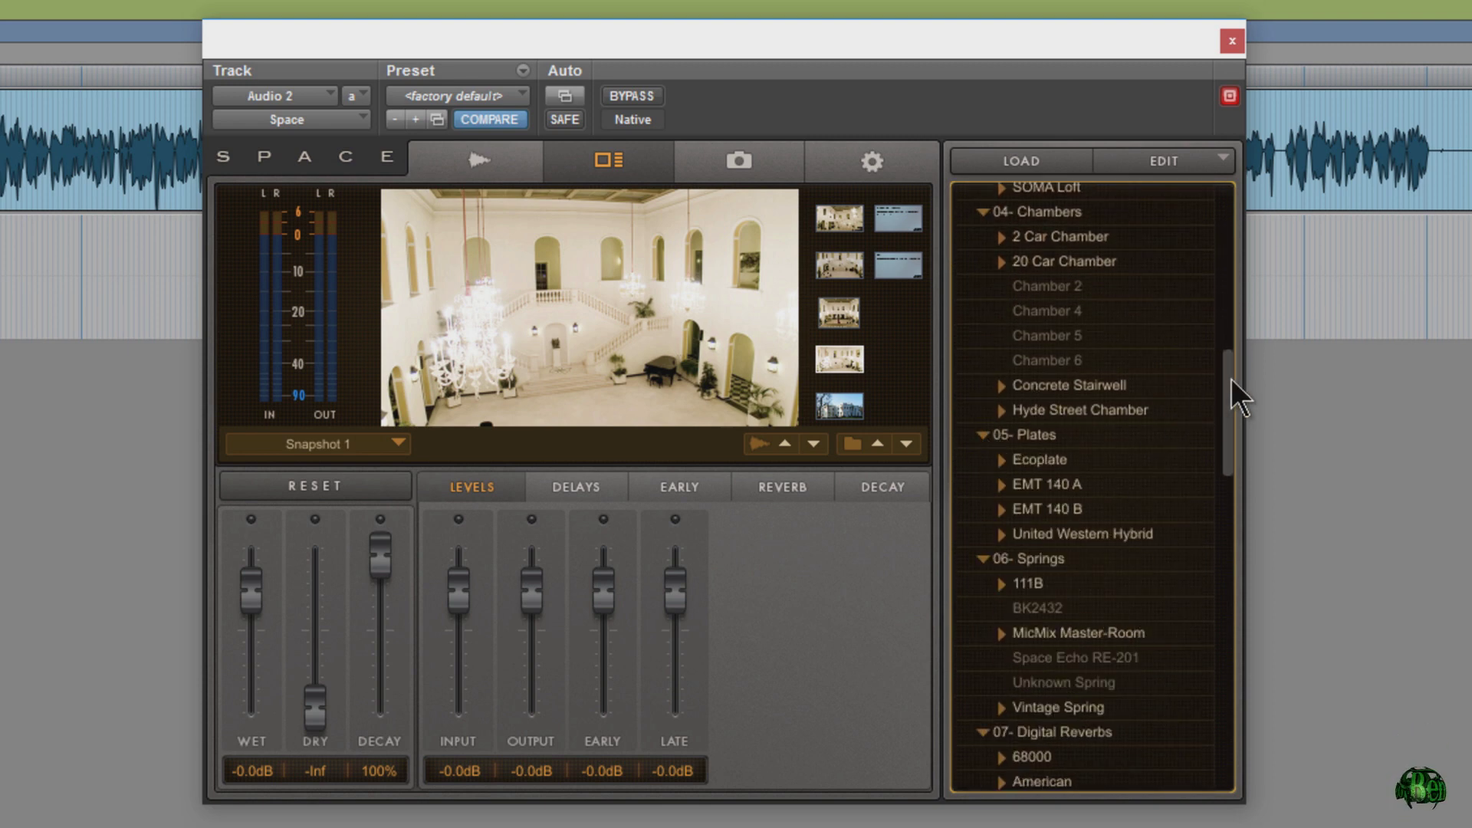
drag(1231, 378, 1248, 279)
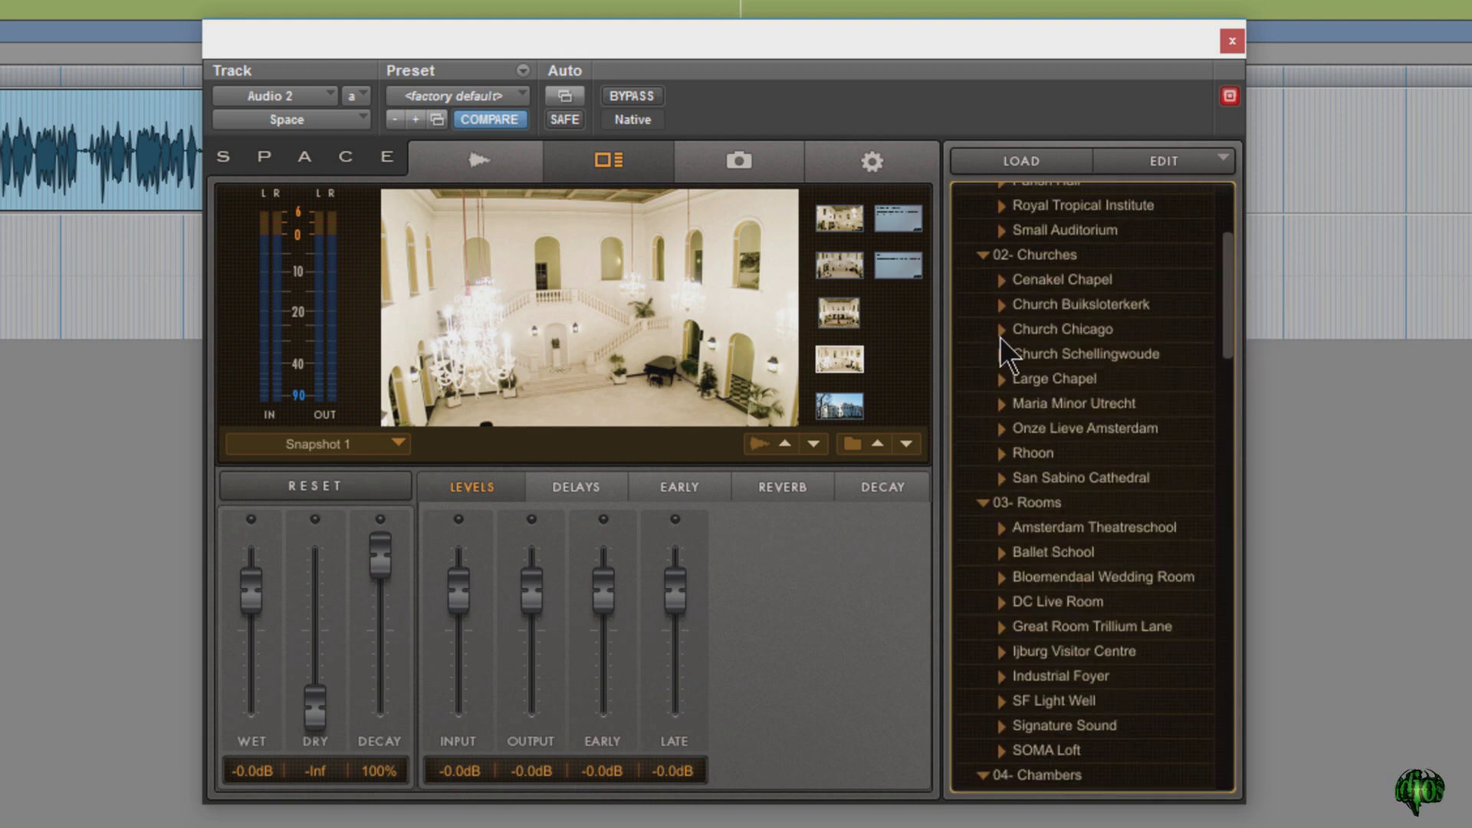
- Expand Church Chicago, Church Buiksloterkerk and Rhoon to show their church presets
click(1000, 331)
click(1001, 305)
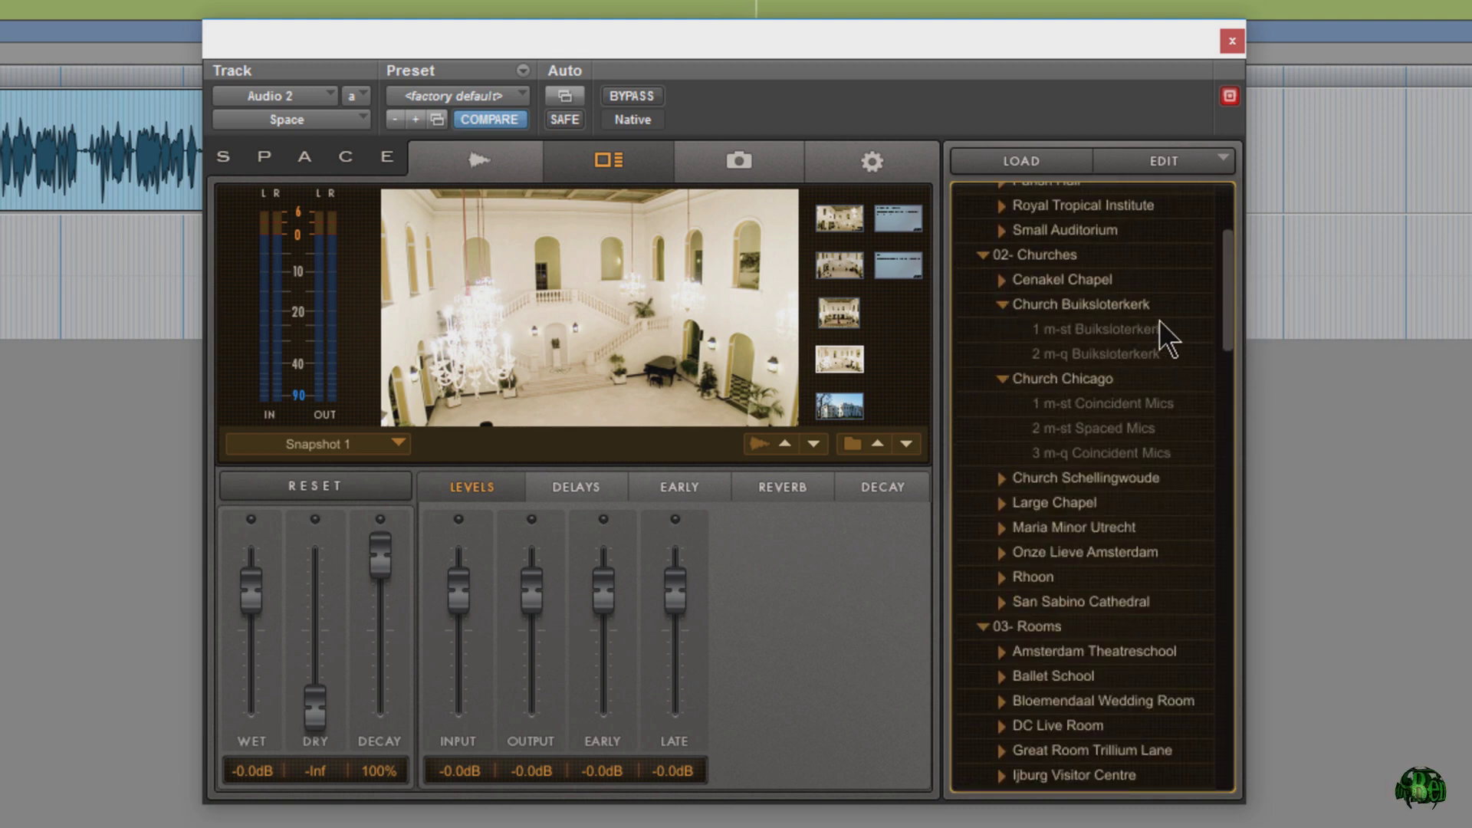
drag(1225, 274, 1226, 328)
click(1001, 310)
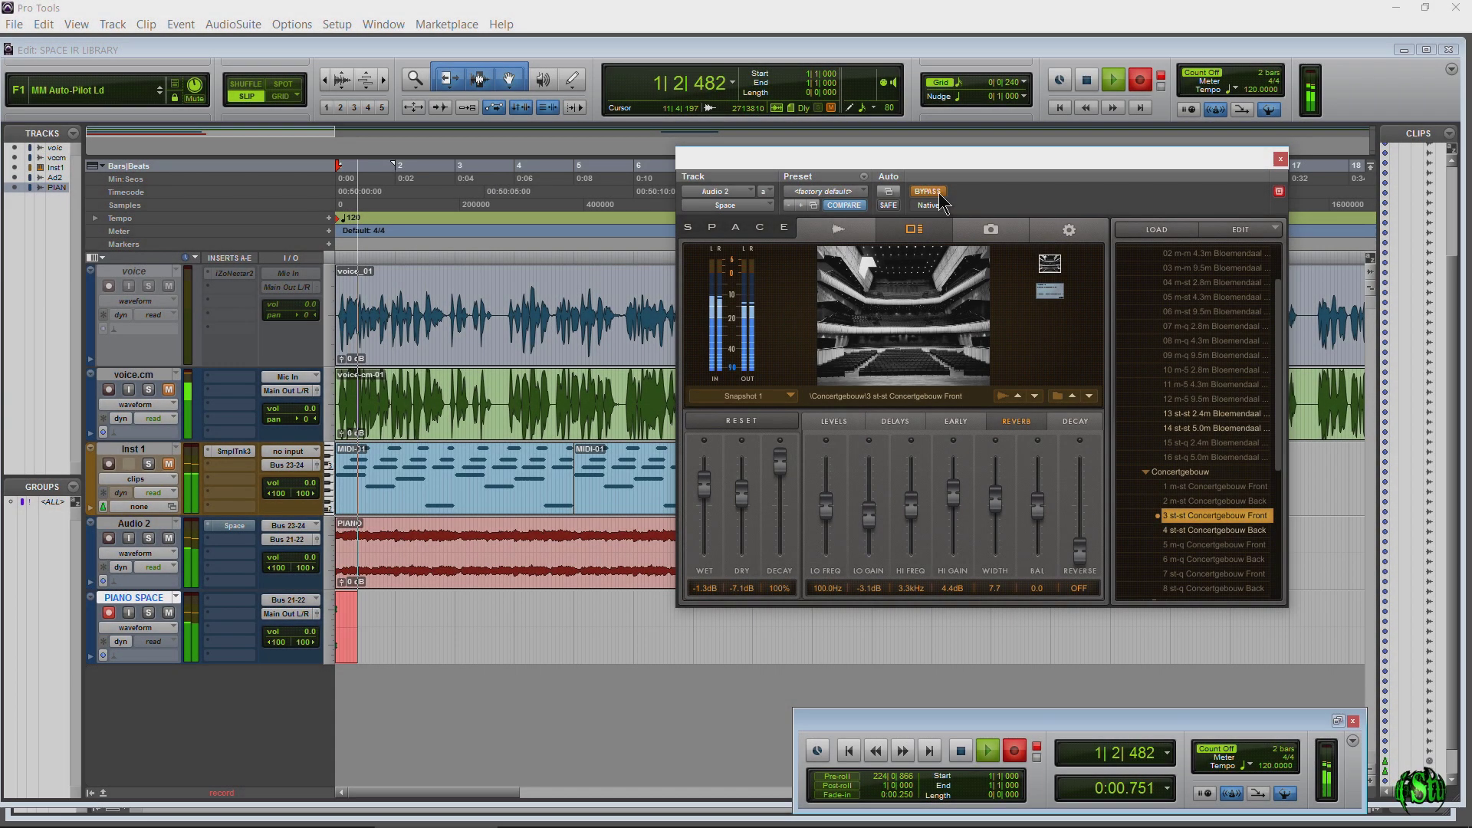
click(929, 192)
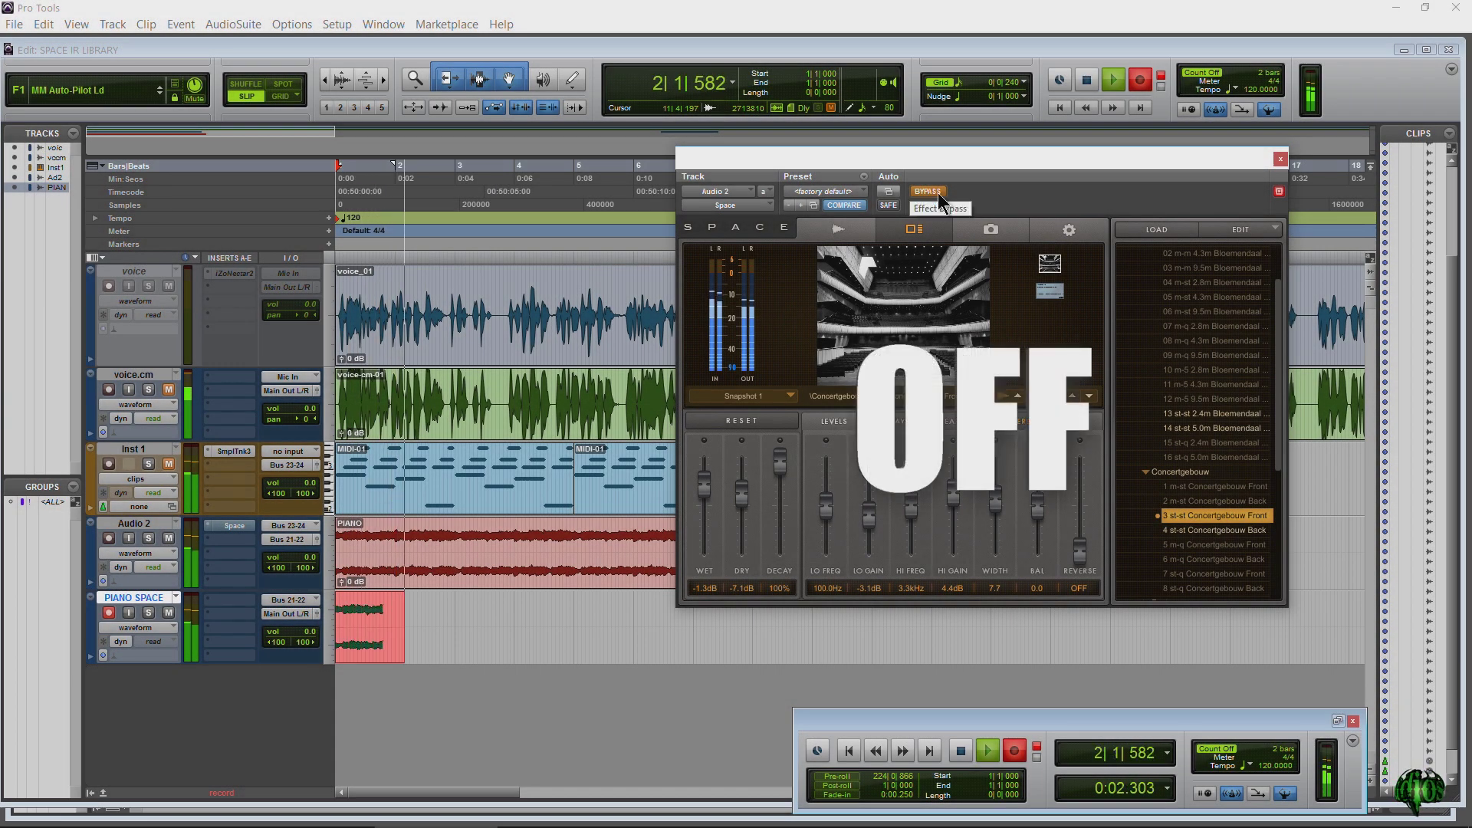
click(937, 193)
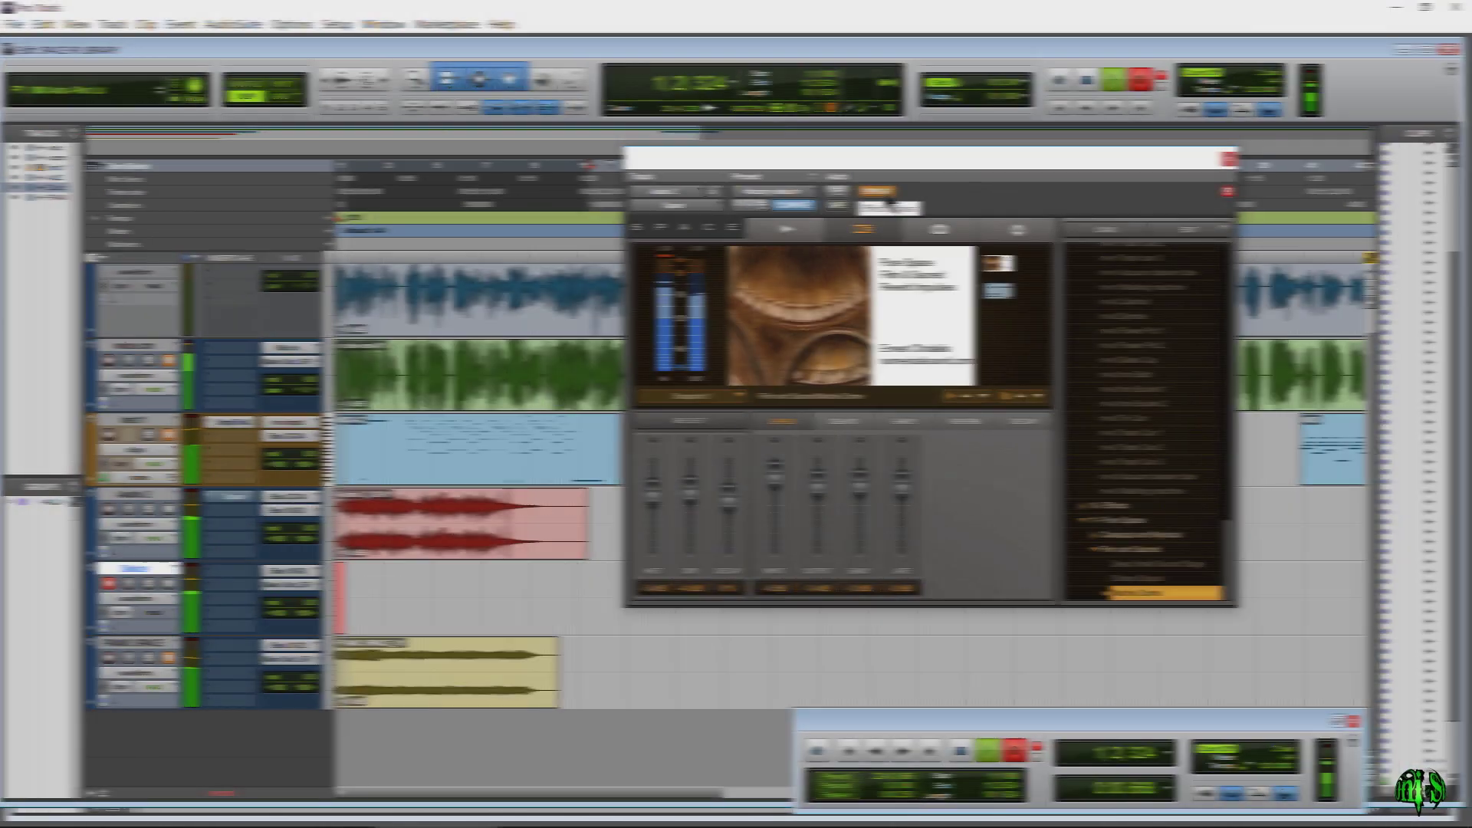
click(886, 191)
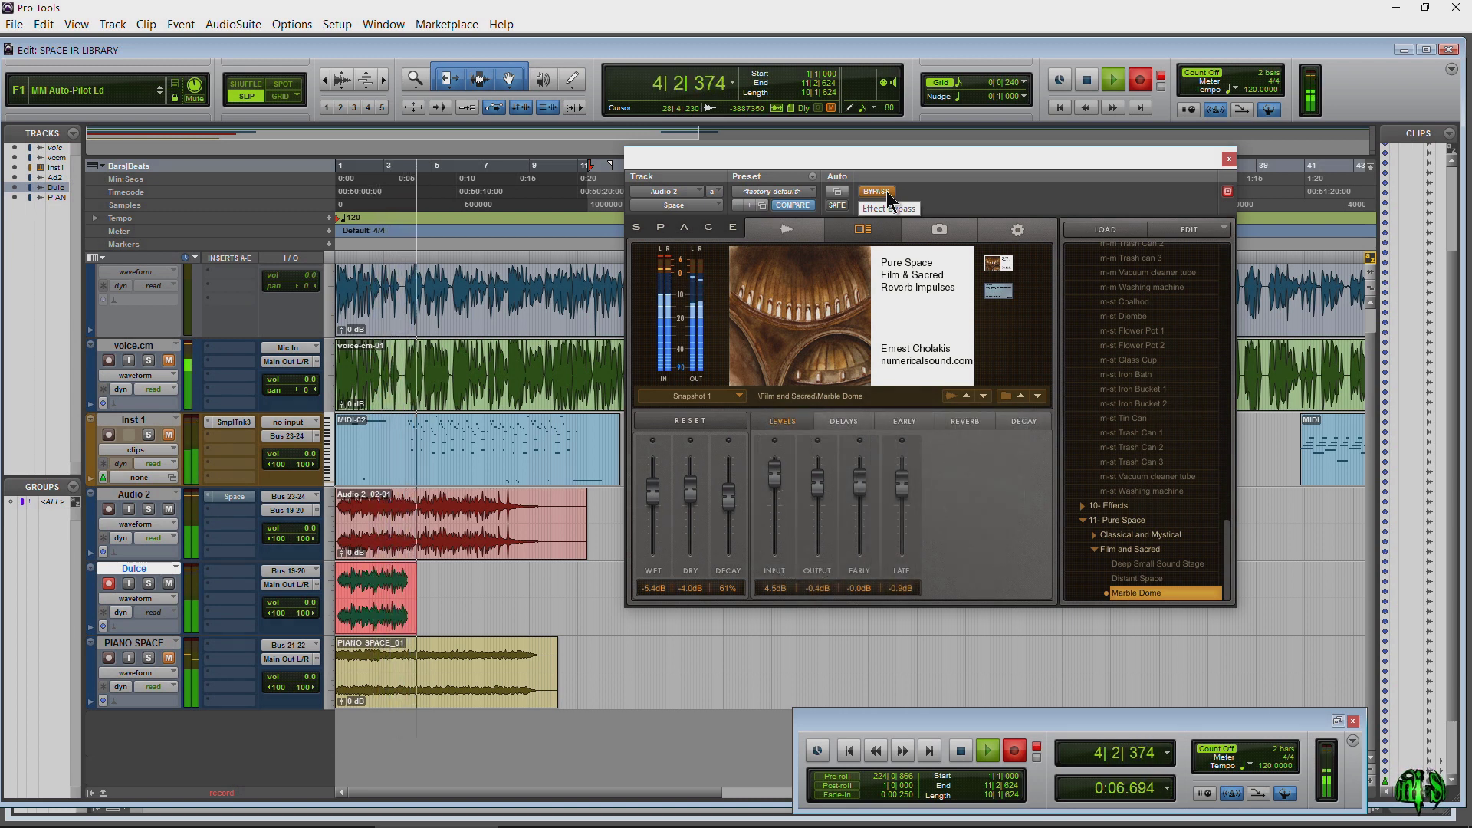
click(886, 191)
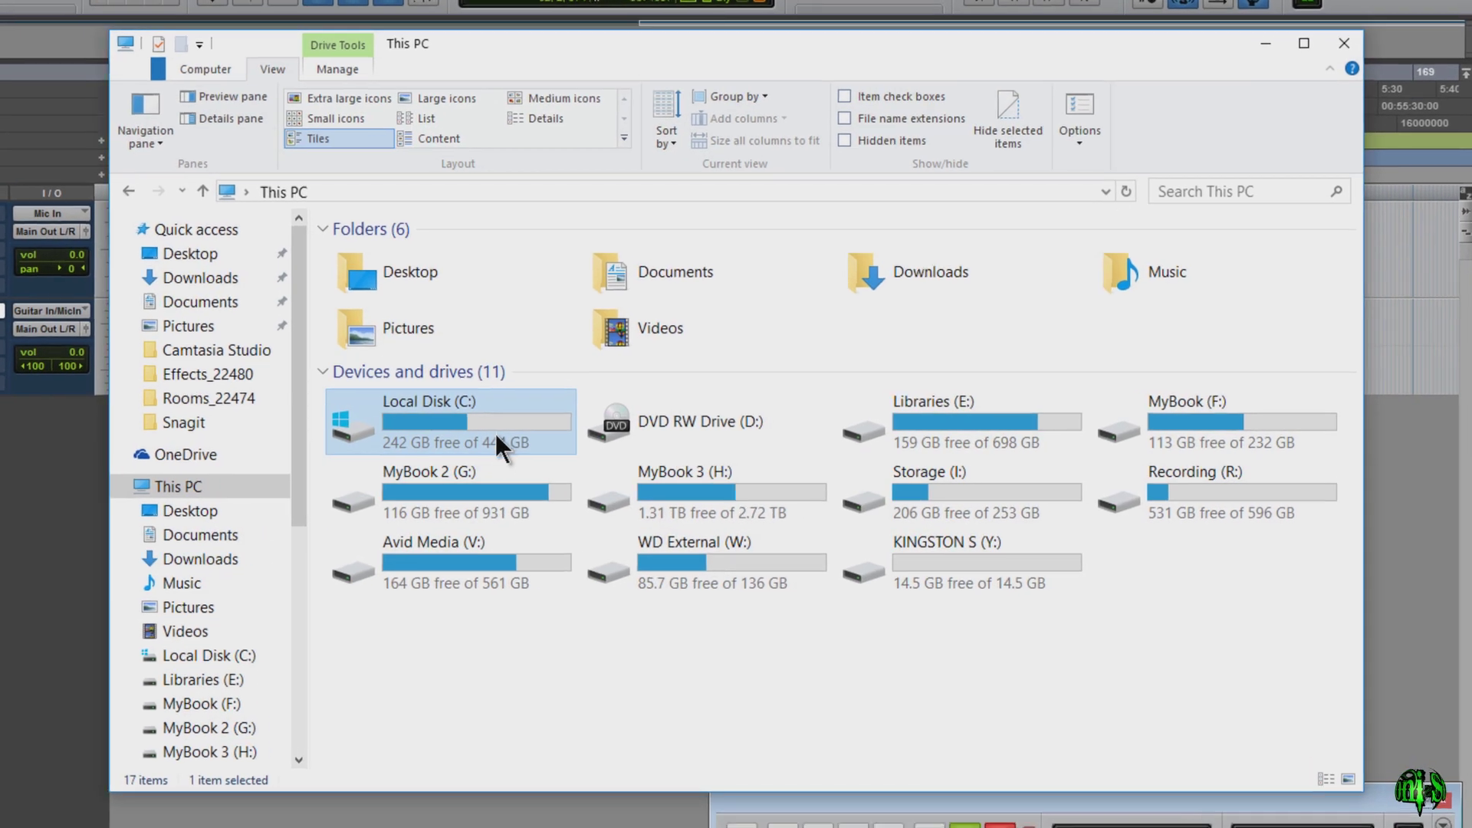
- Navigate File Explorer to C:\Users\Public\Avid\Space
double_click(453, 414)
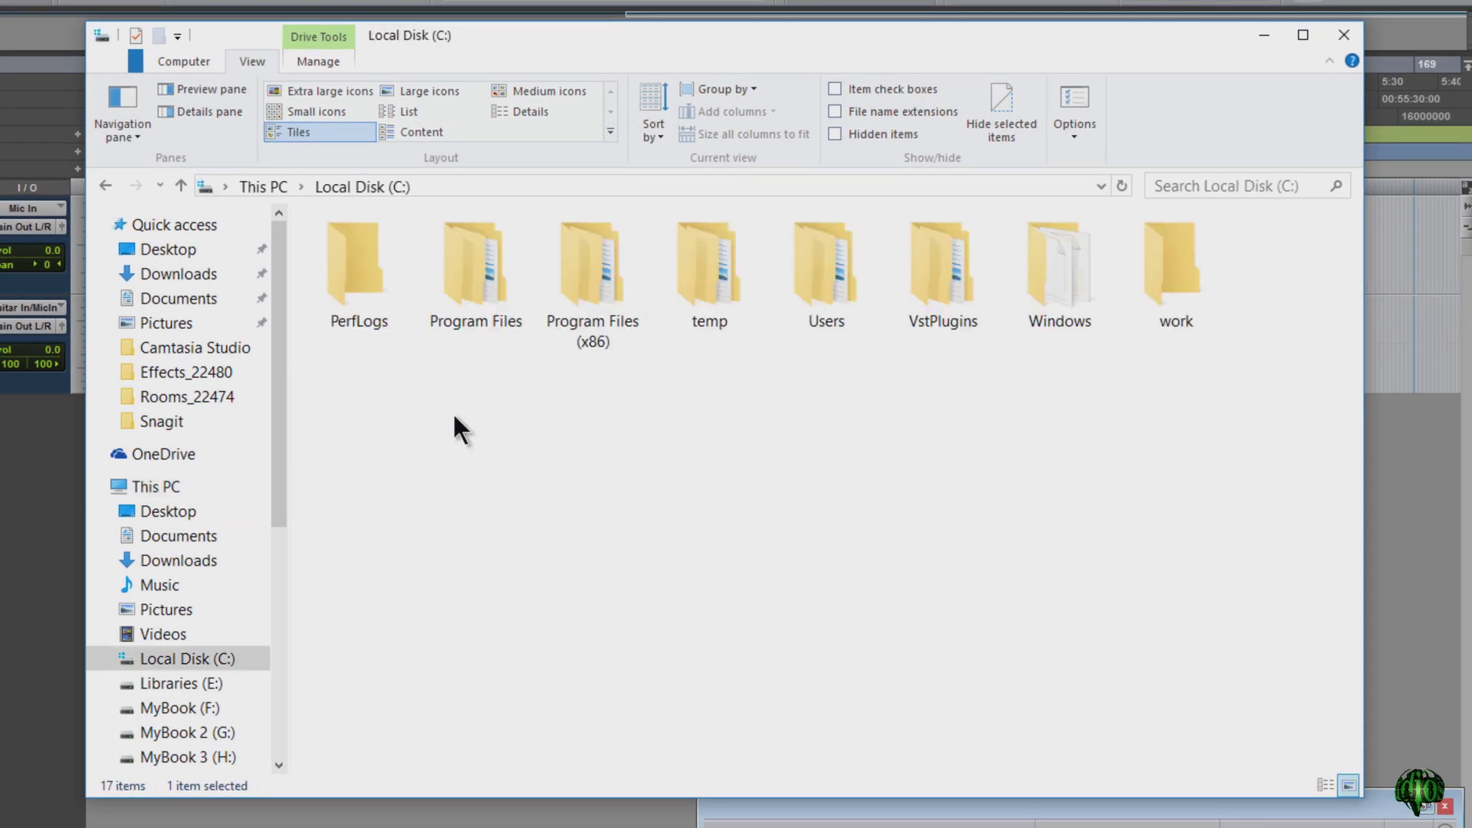
double_click(842, 282)
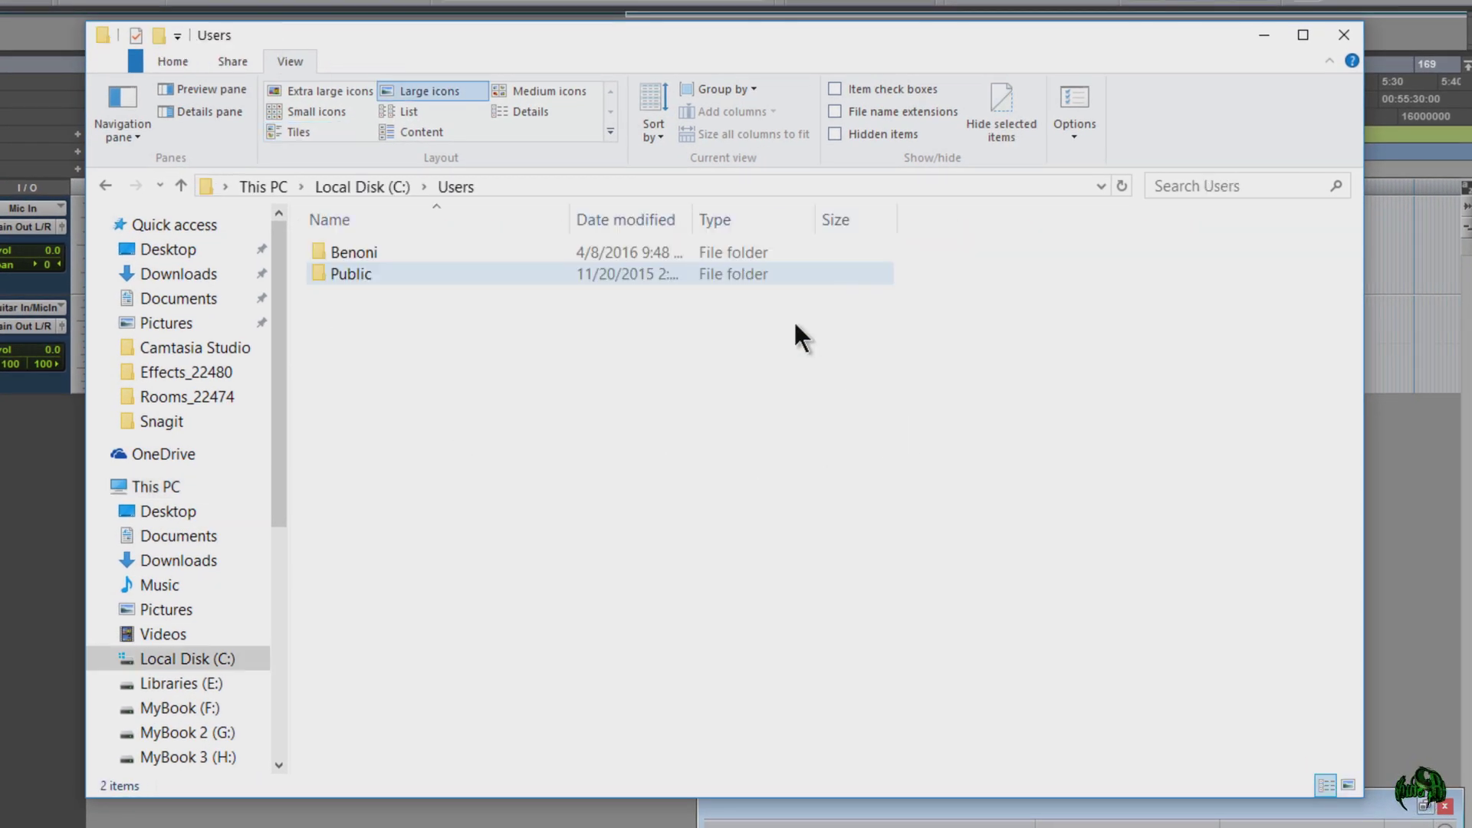
double_click(346, 274)
double_click(357, 252)
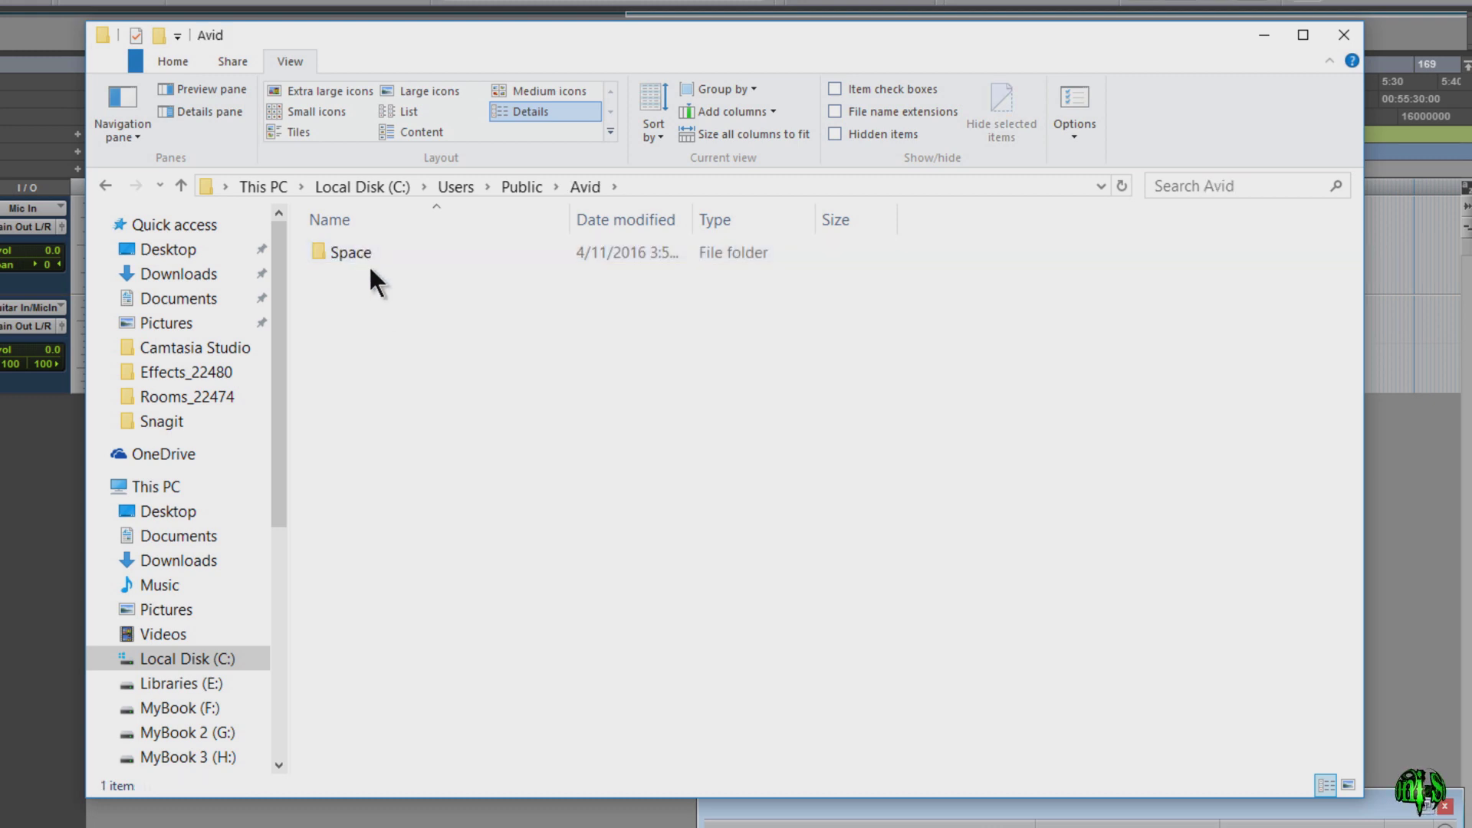
click(356, 253)
double_click(356, 252)
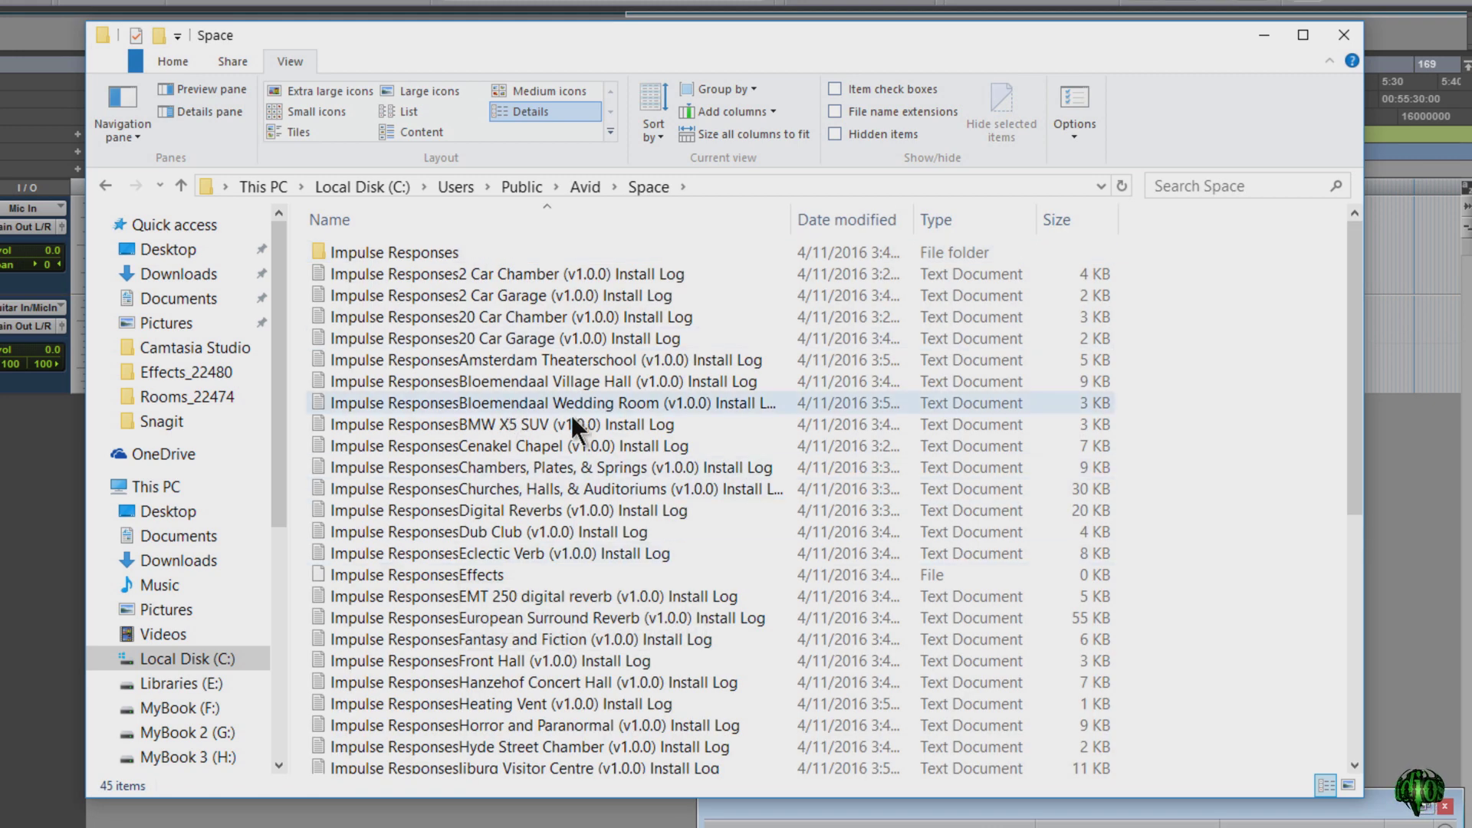
scroll(541, 518, down, 6)
scroll(541, 518, up, 6)
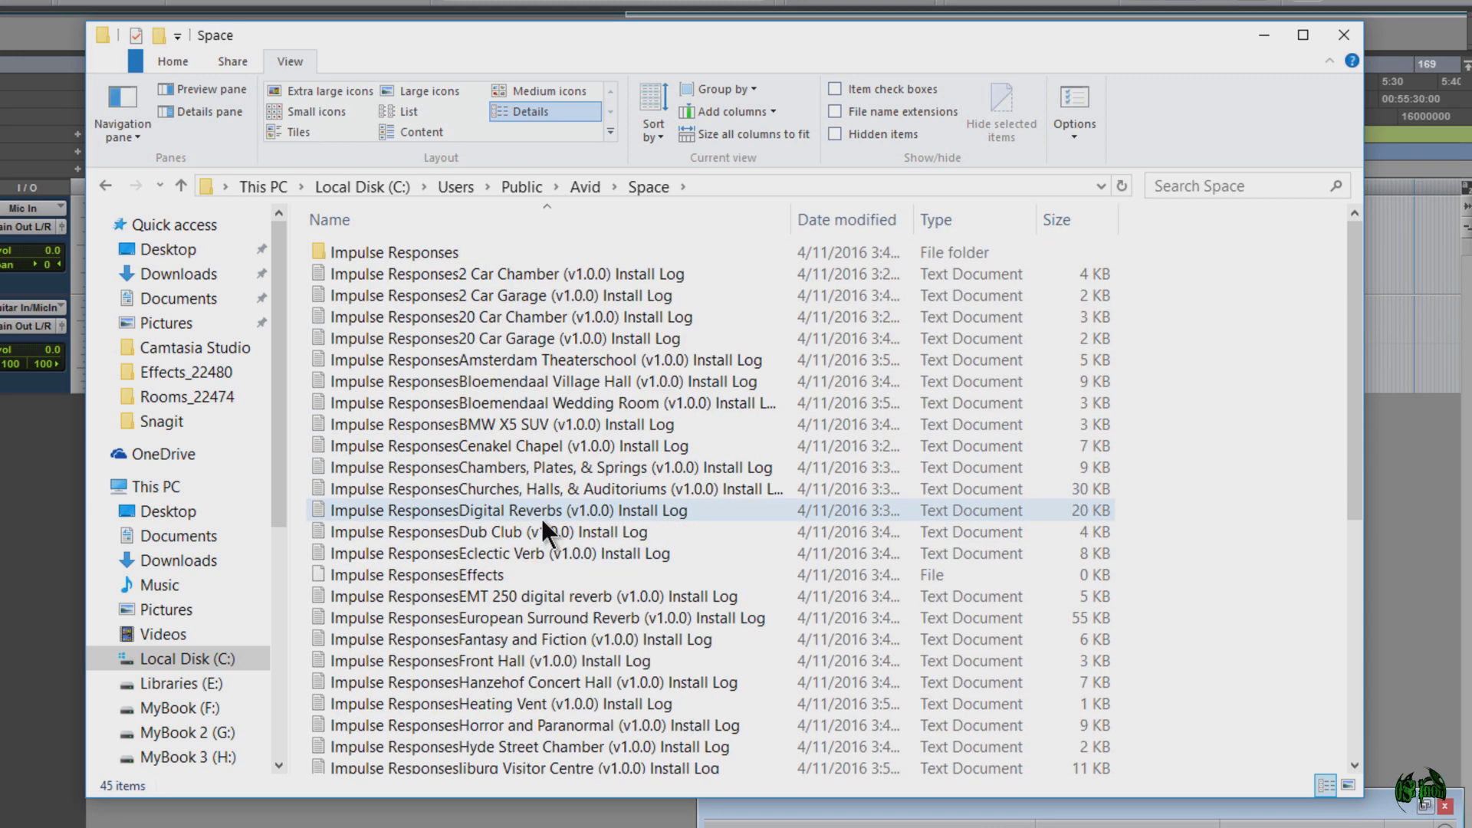
- Browse Impulse Responses > 03- Rooms > Bloemendaal Wedding Room, then go back to Space
click(380, 251)
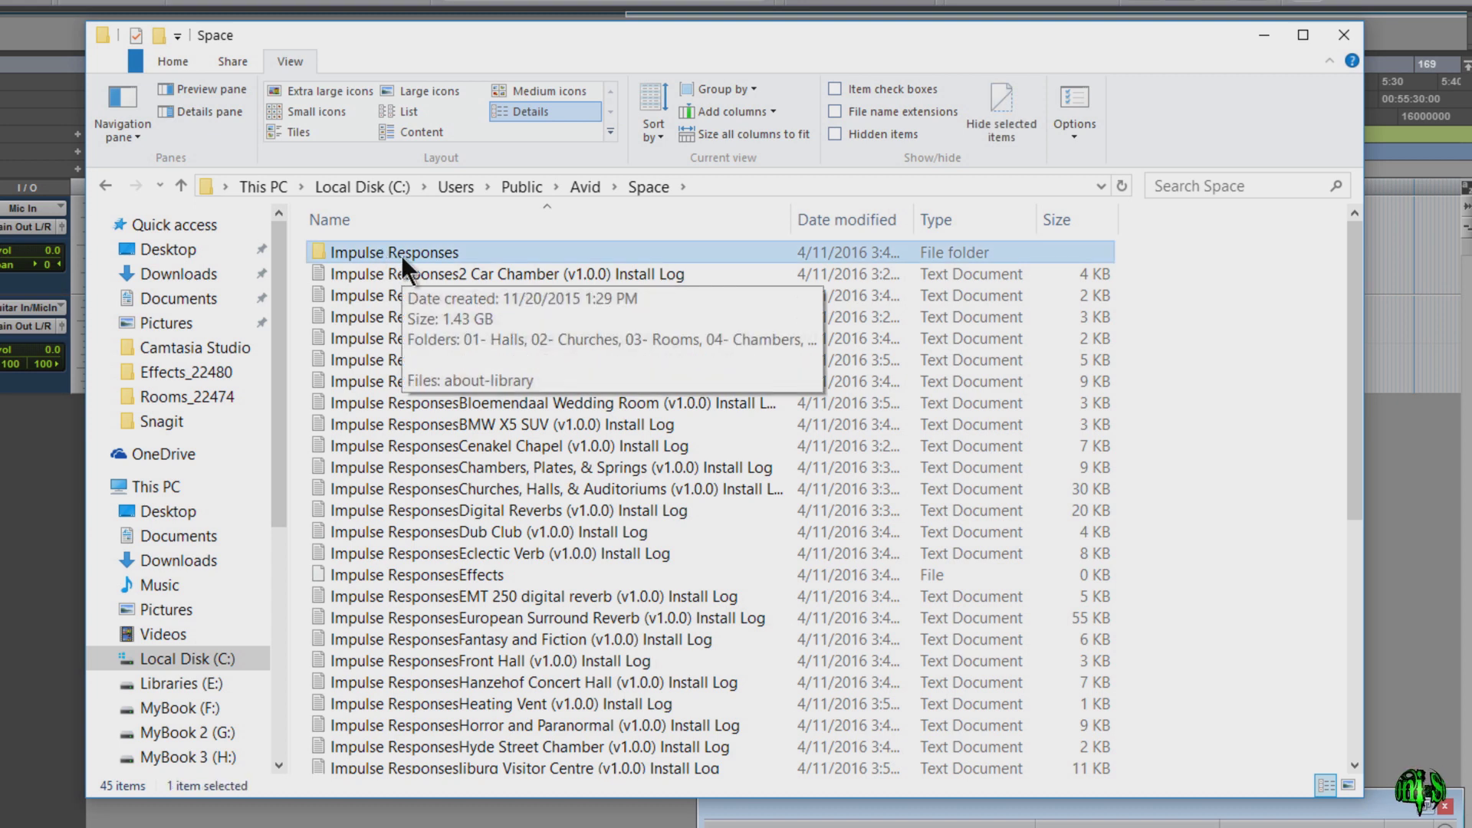
double_click(434, 253)
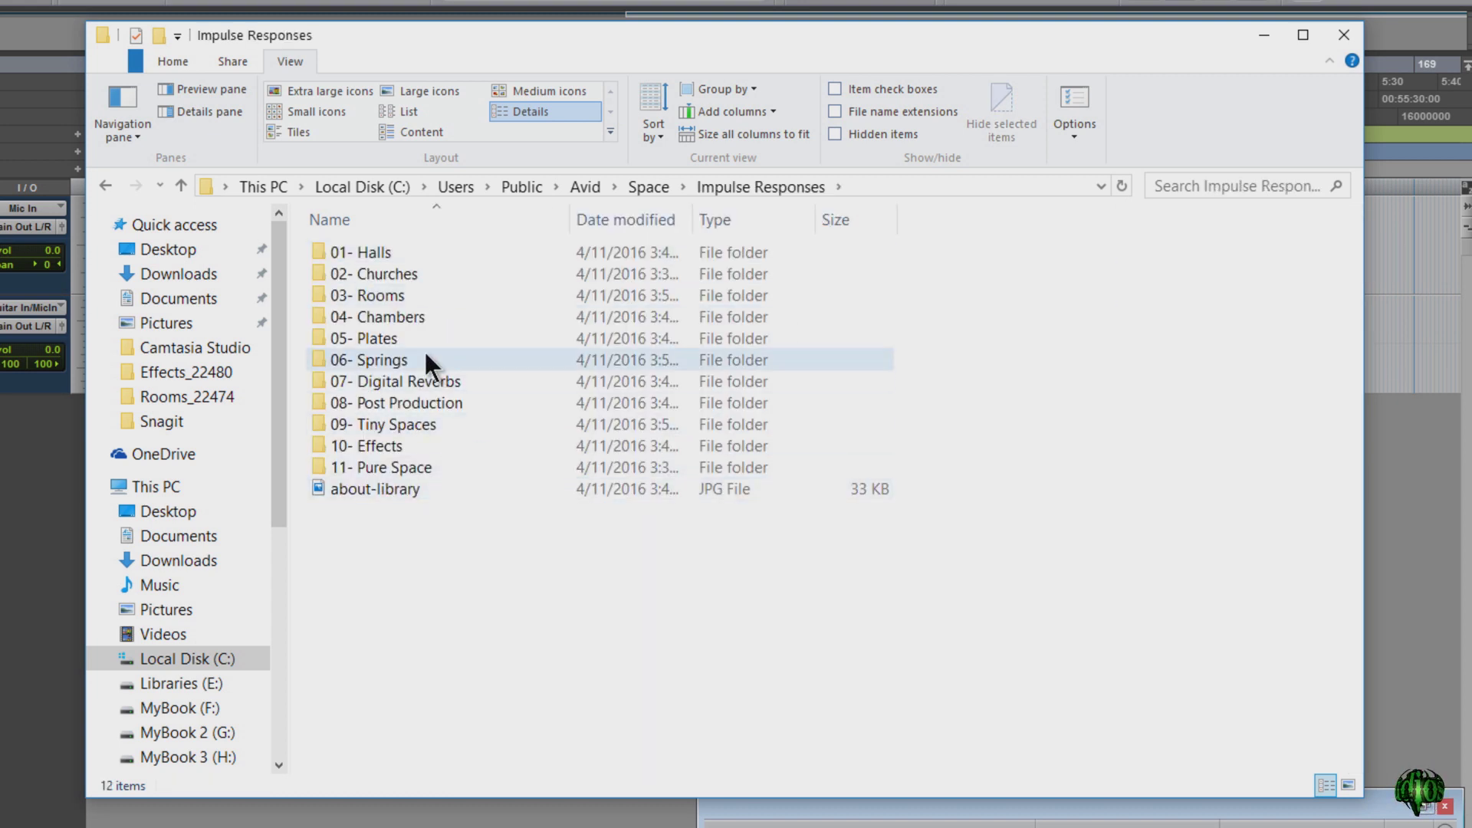
double_click(328, 294)
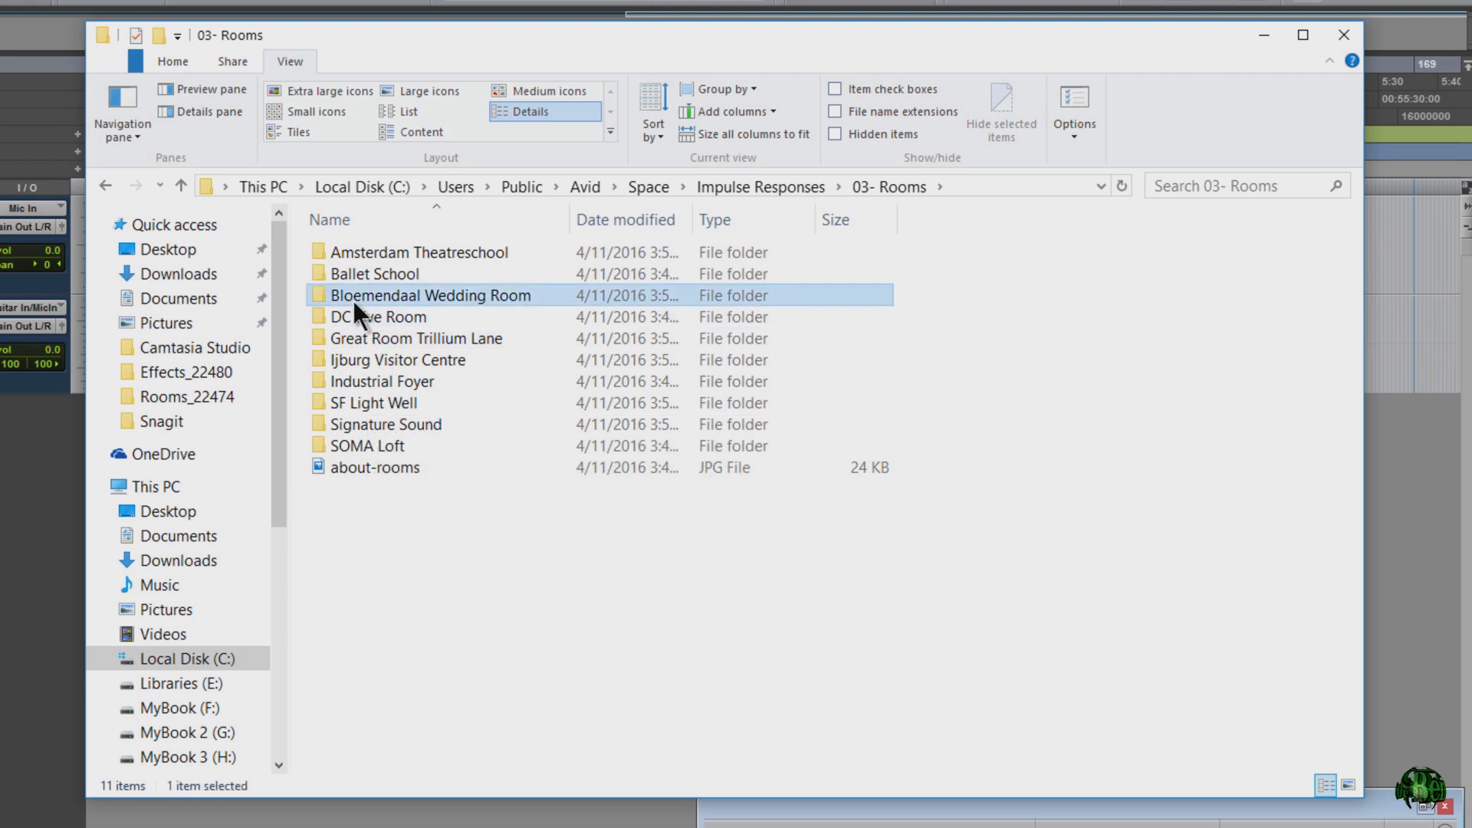
double_click(352, 296)
double_click(352, 294)
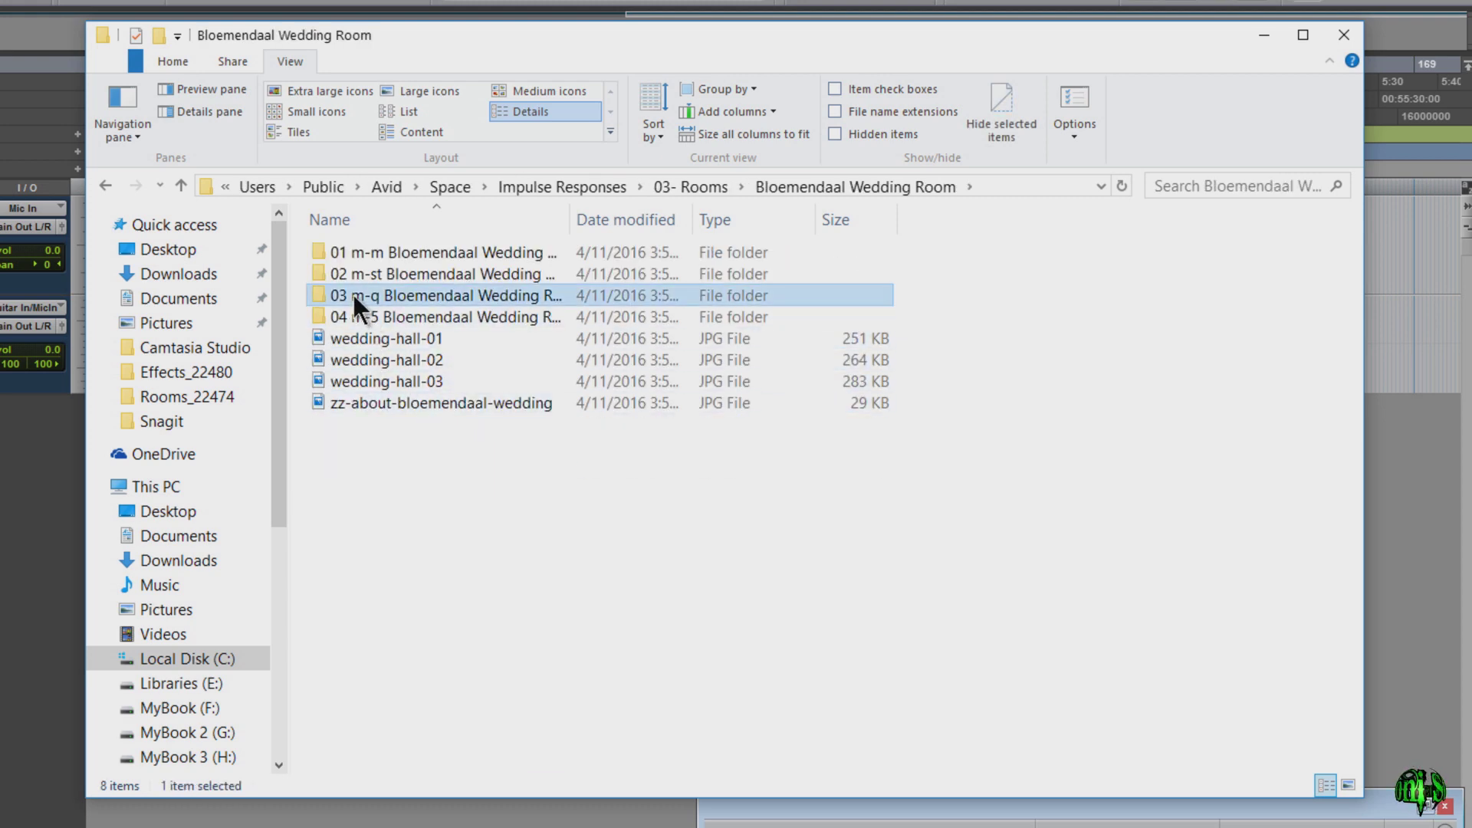
click(106, 187)
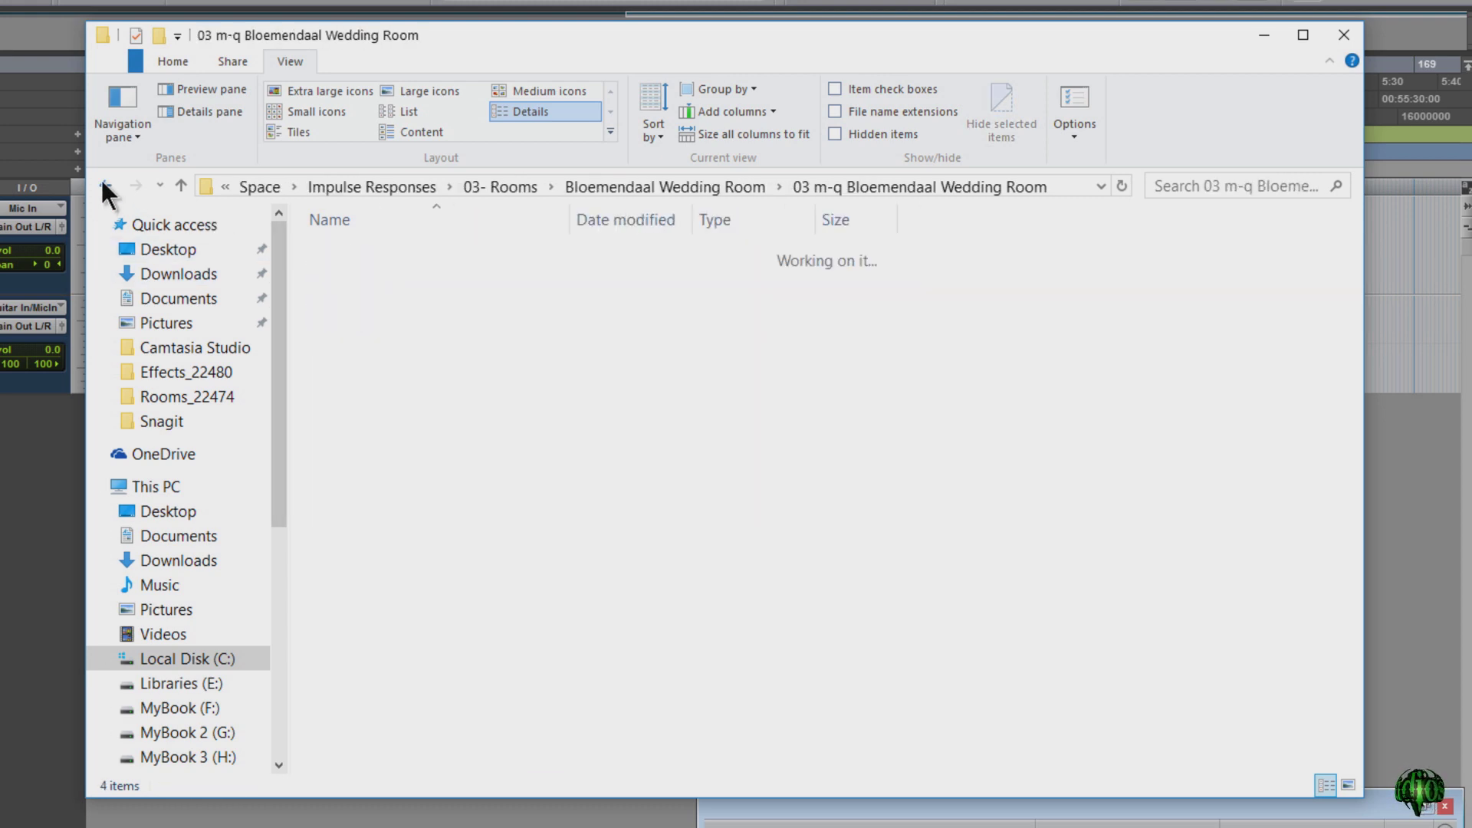
click(106, 187)
click(106, 187)
click(106, 187)
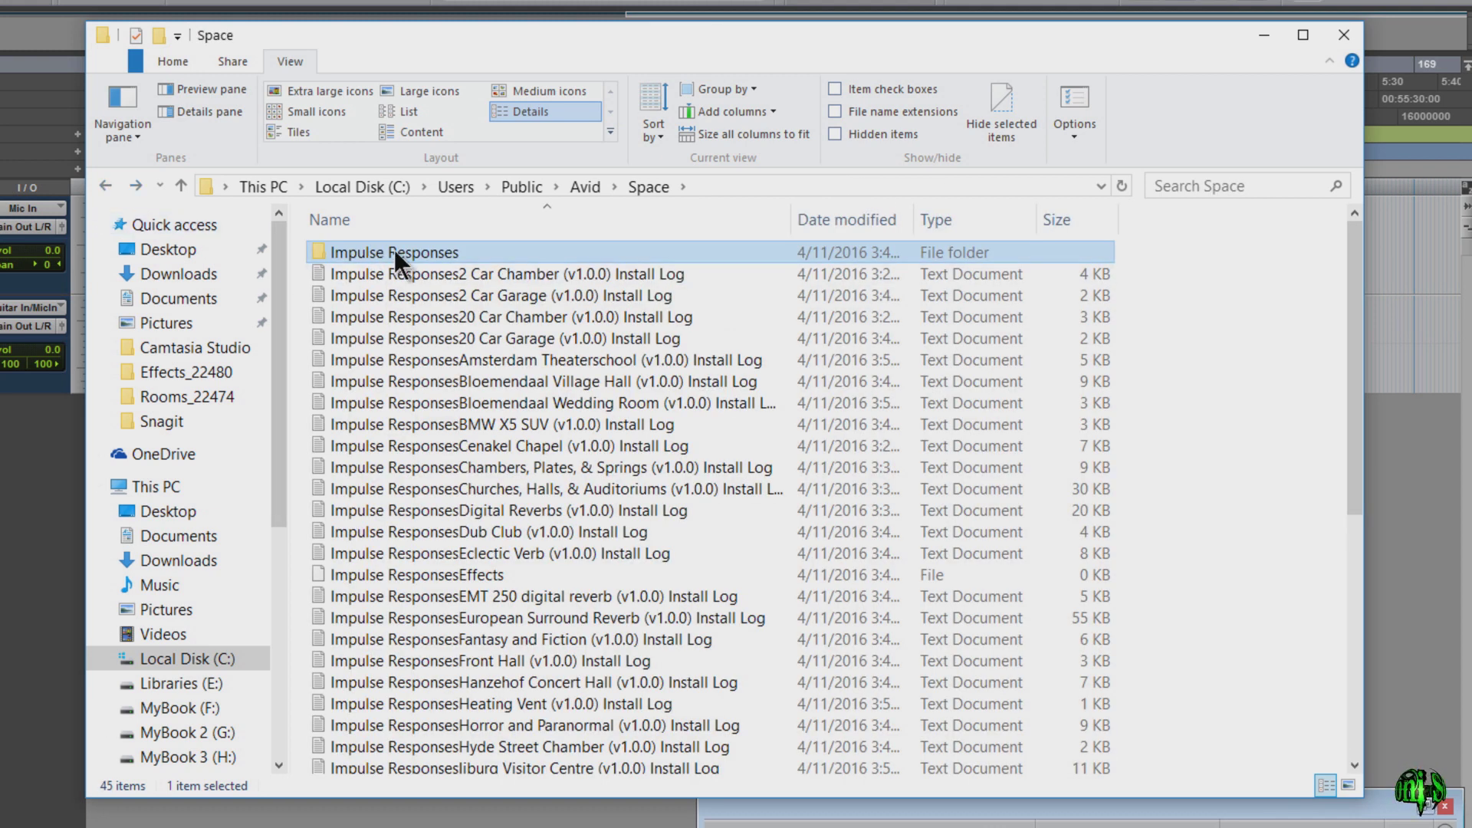
- Copy the Impulse Responses folder into SPACE IR LIBRARY on Storage (I:) and close the Downloads window
click(1271, 475)
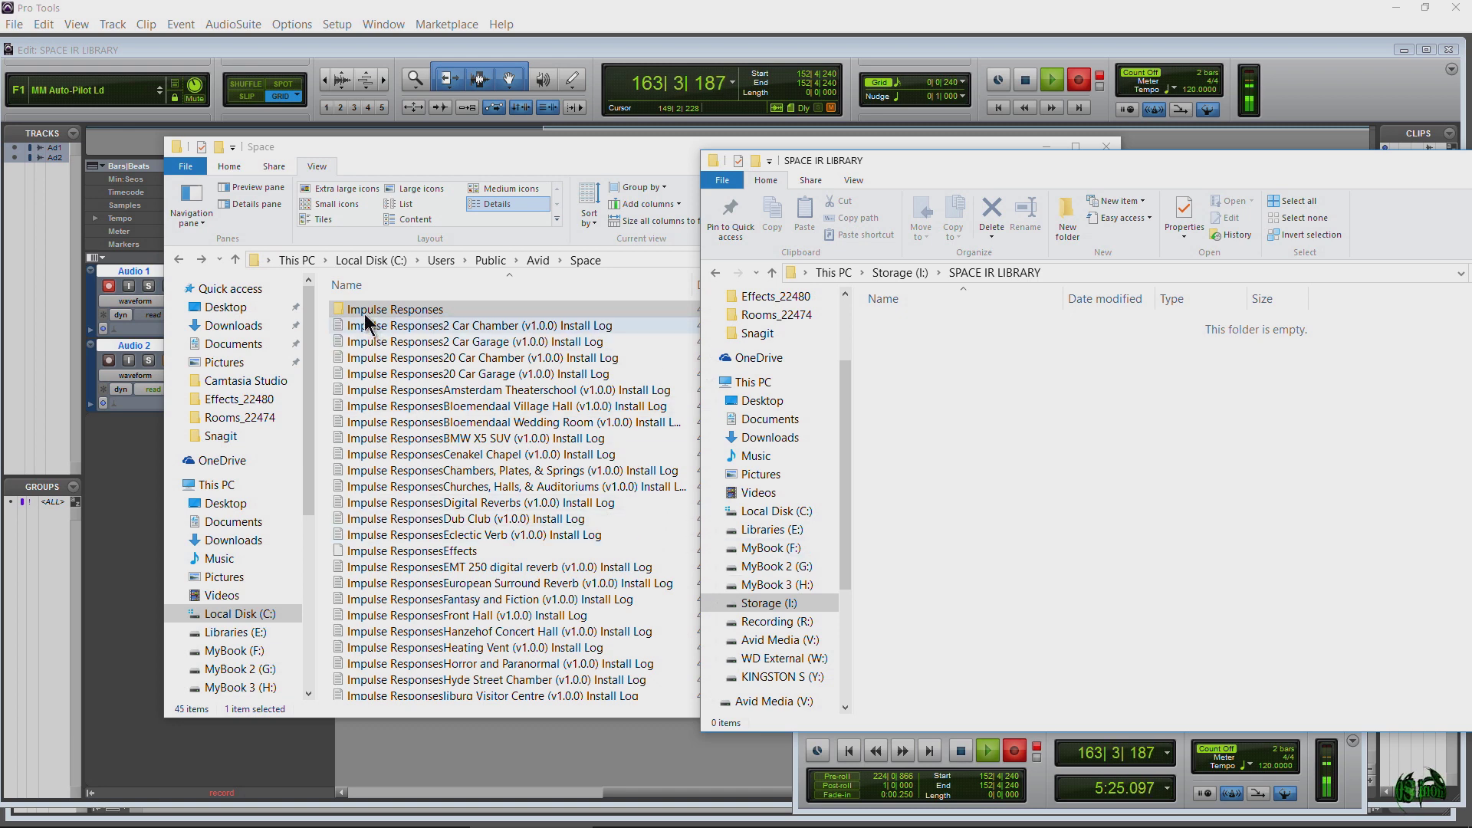
drag(365, 312, 1143, 486)
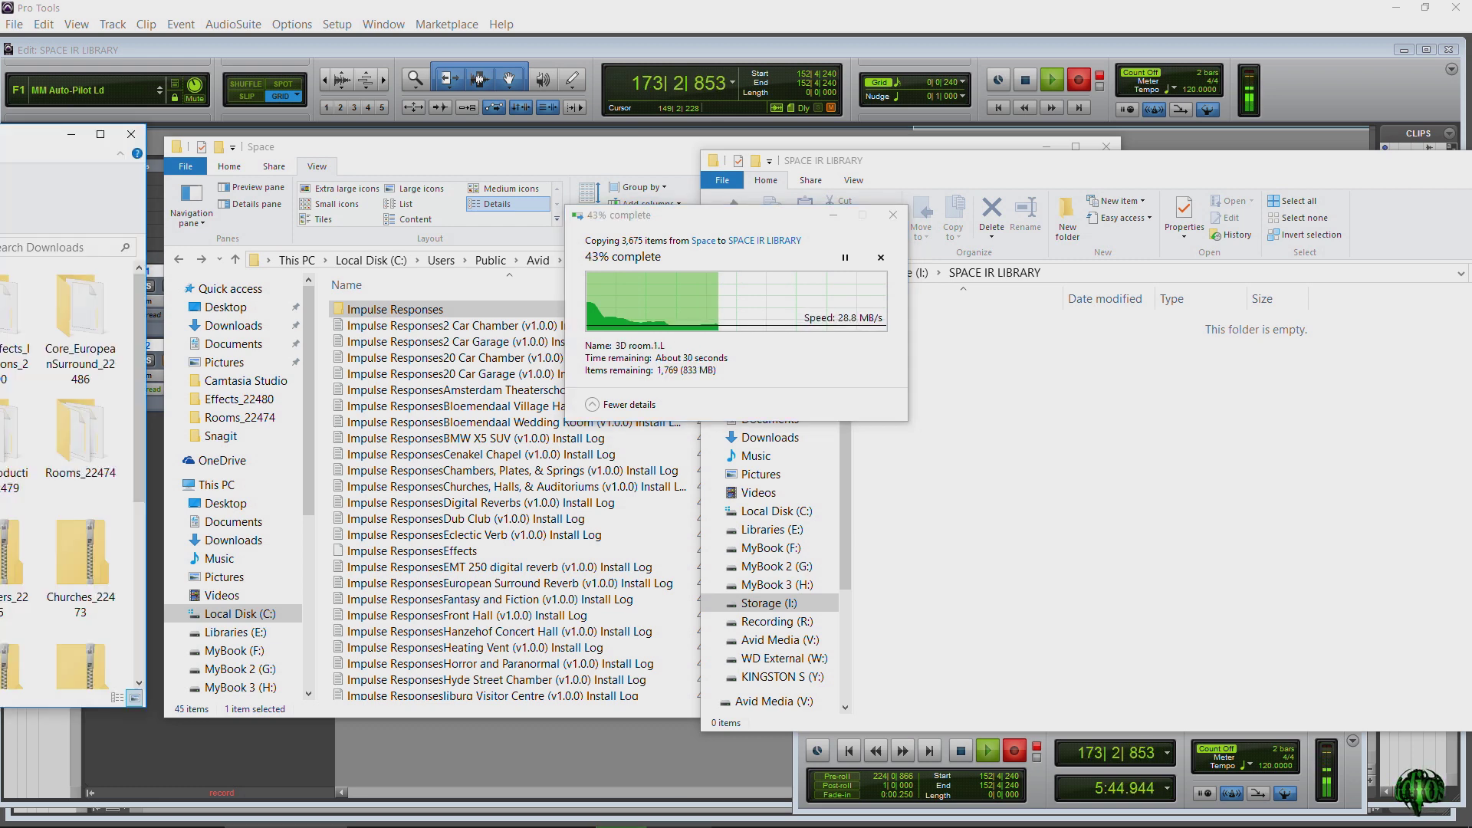
drag(0, 103, 766, 104)
click(447, 276)
click(533, 279)
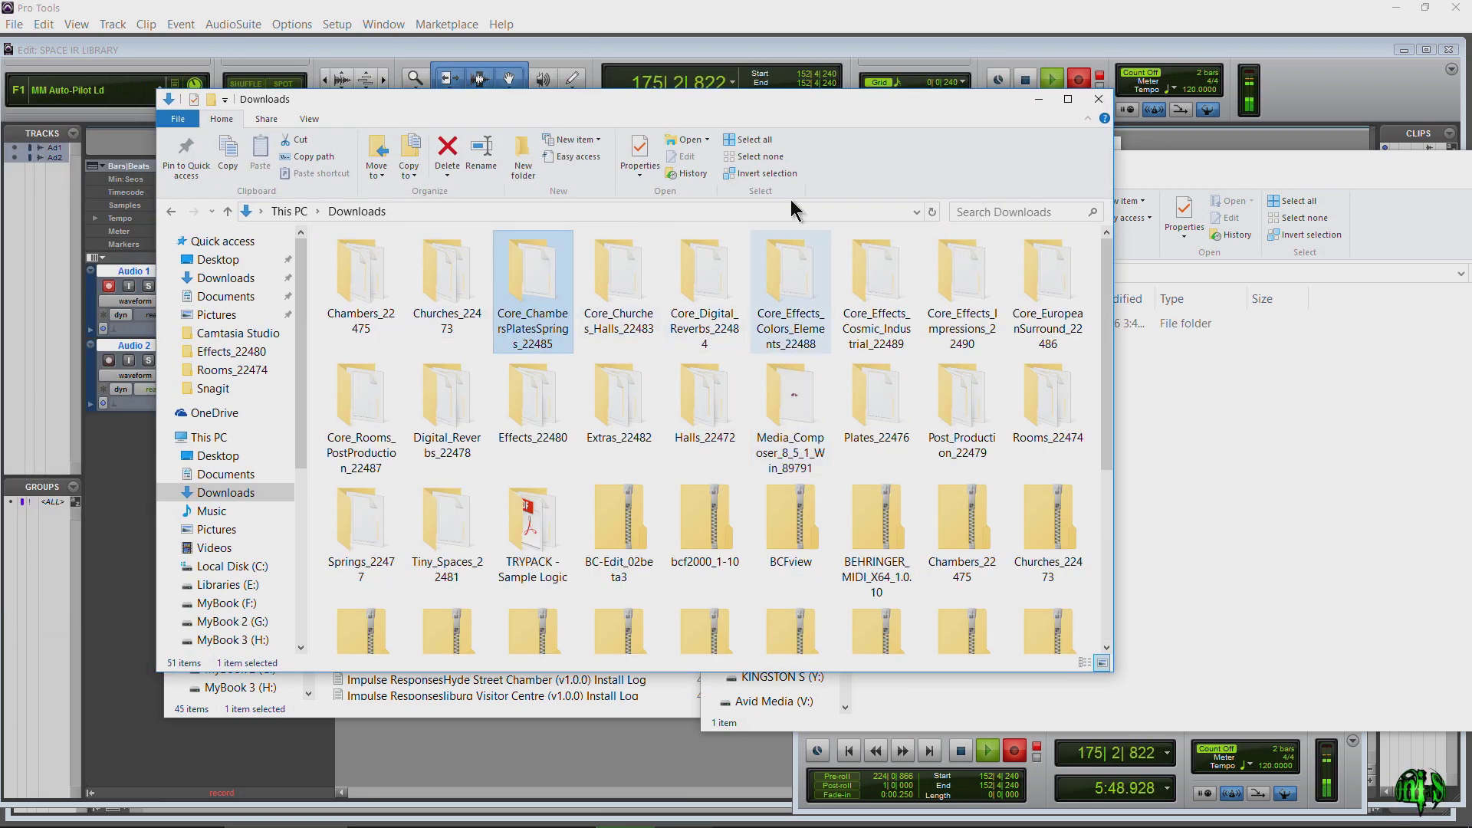
key(alt+F4)
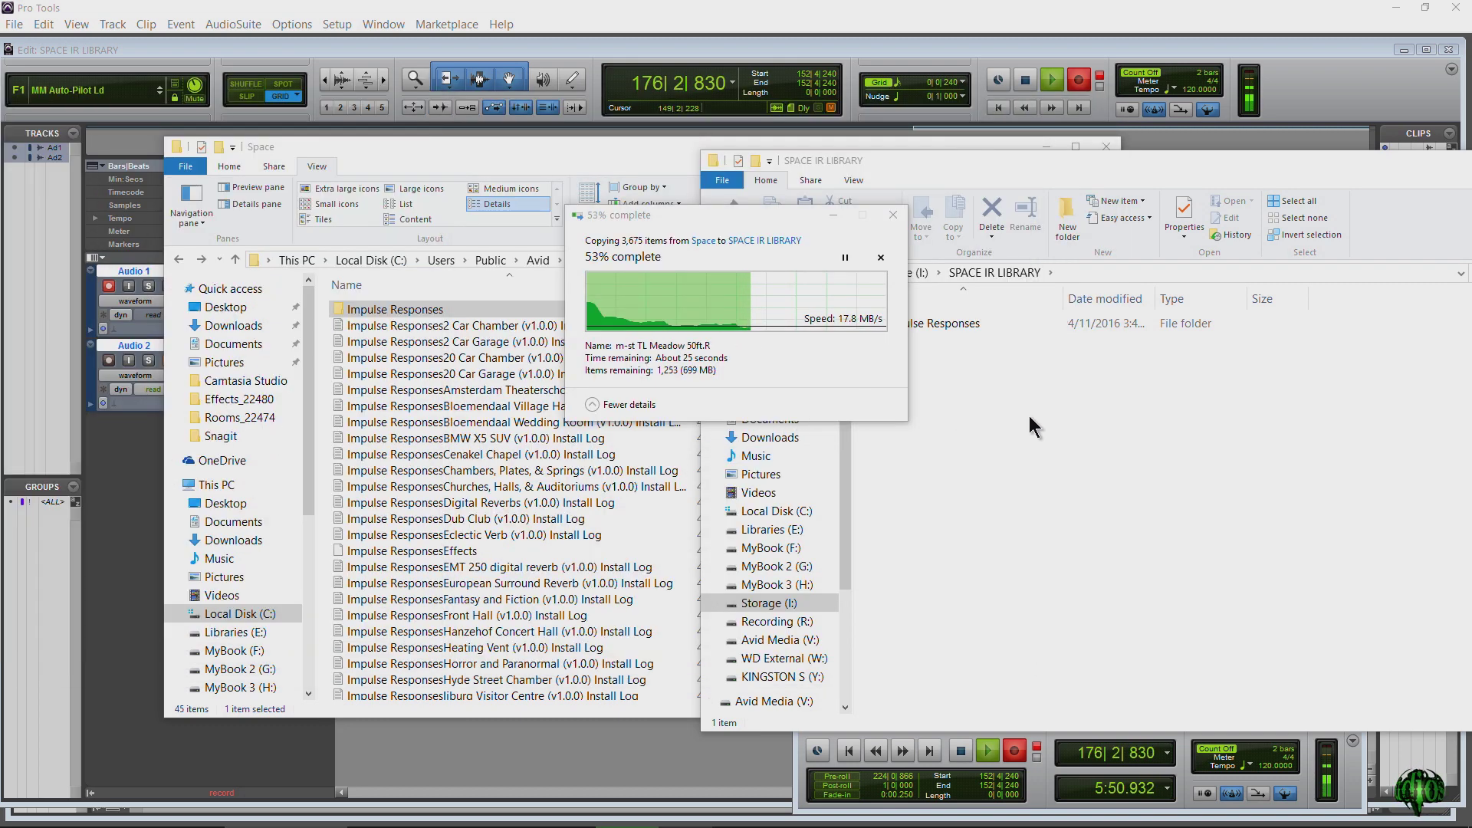
click(1029, 415)
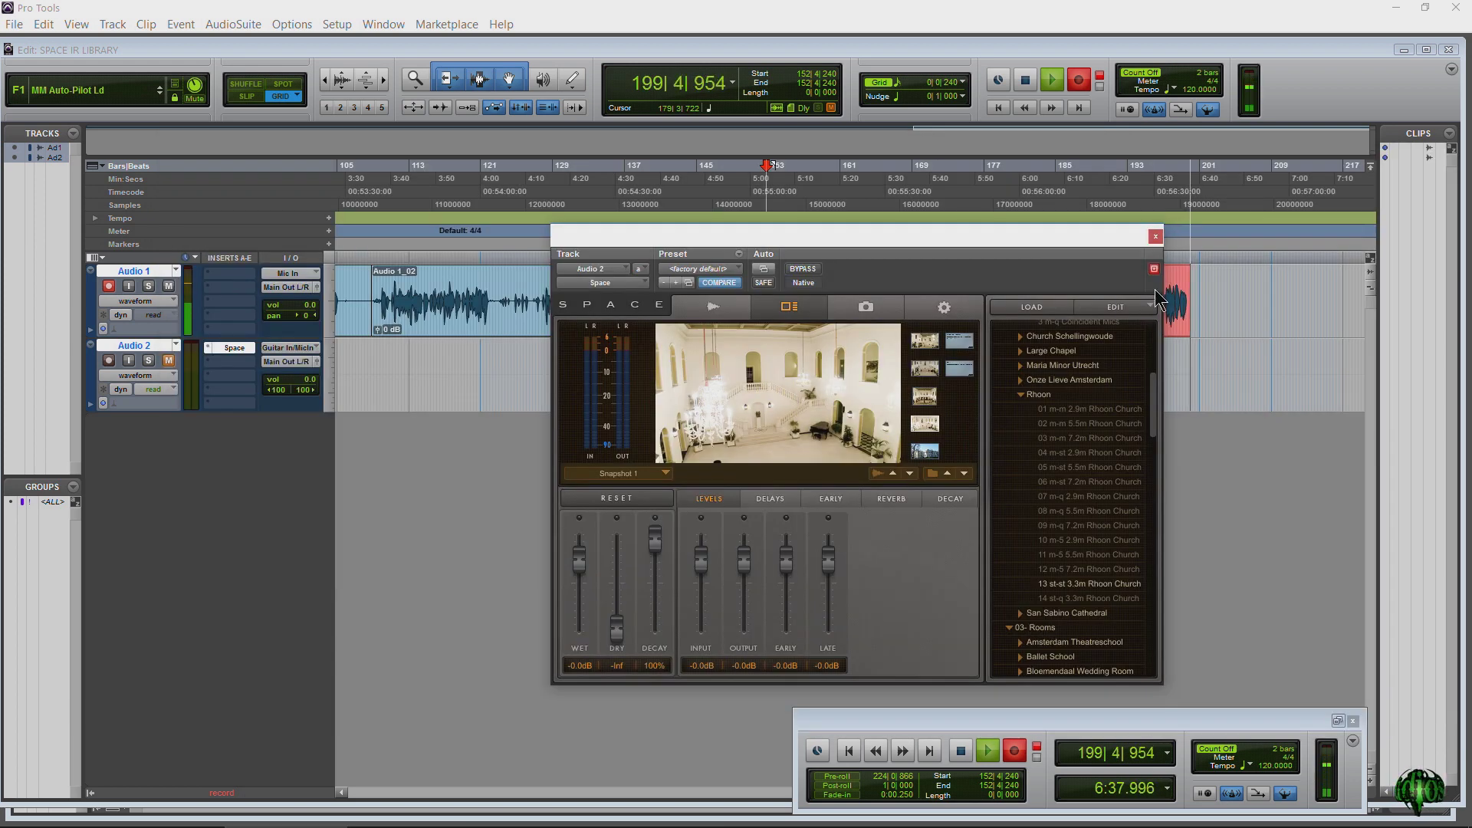
- Check the Space EDIT menu for Install Space IR Package, then dismiss it
click(1133, 305)
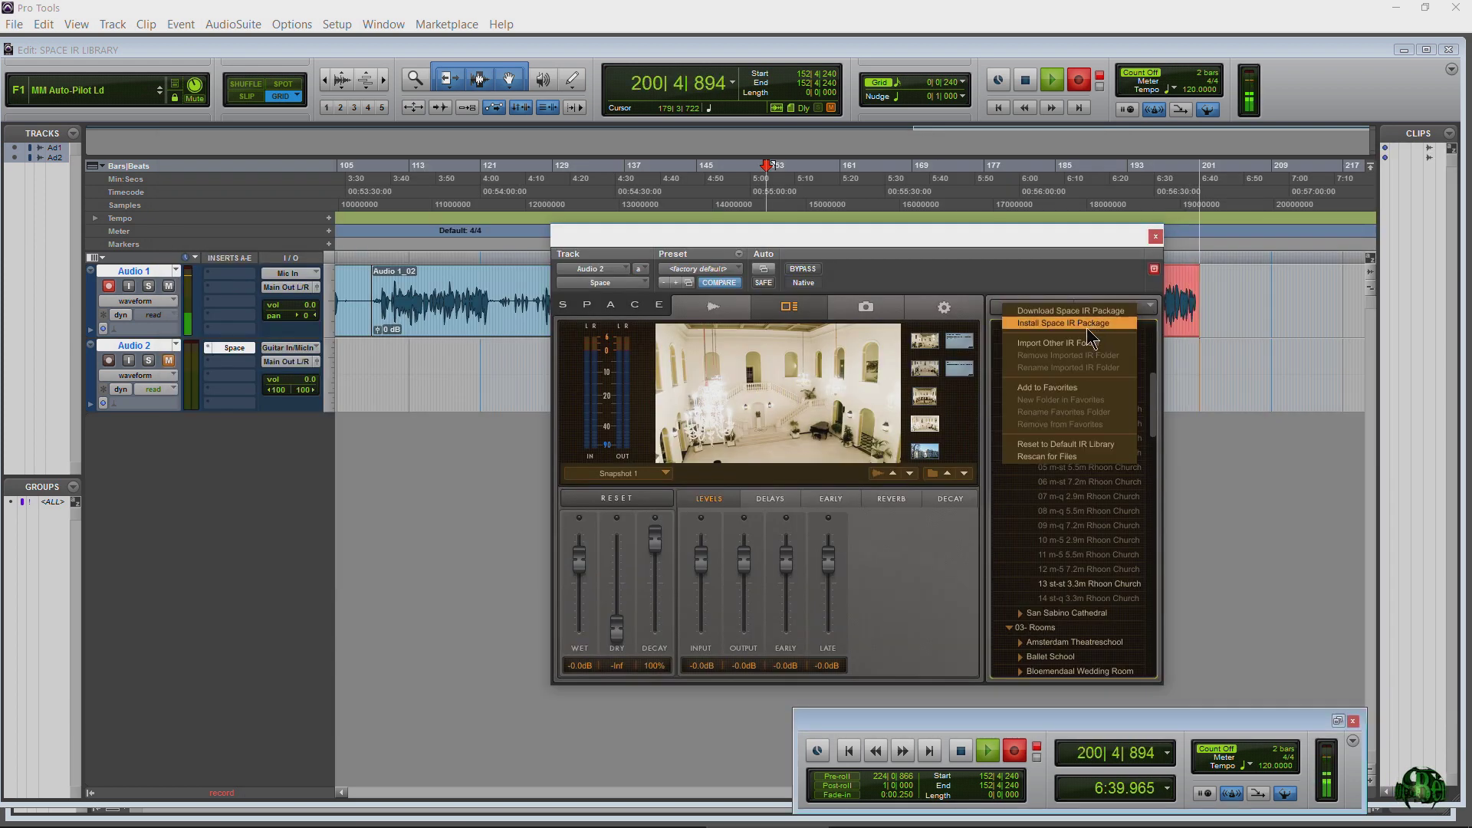
click(1041, 251)
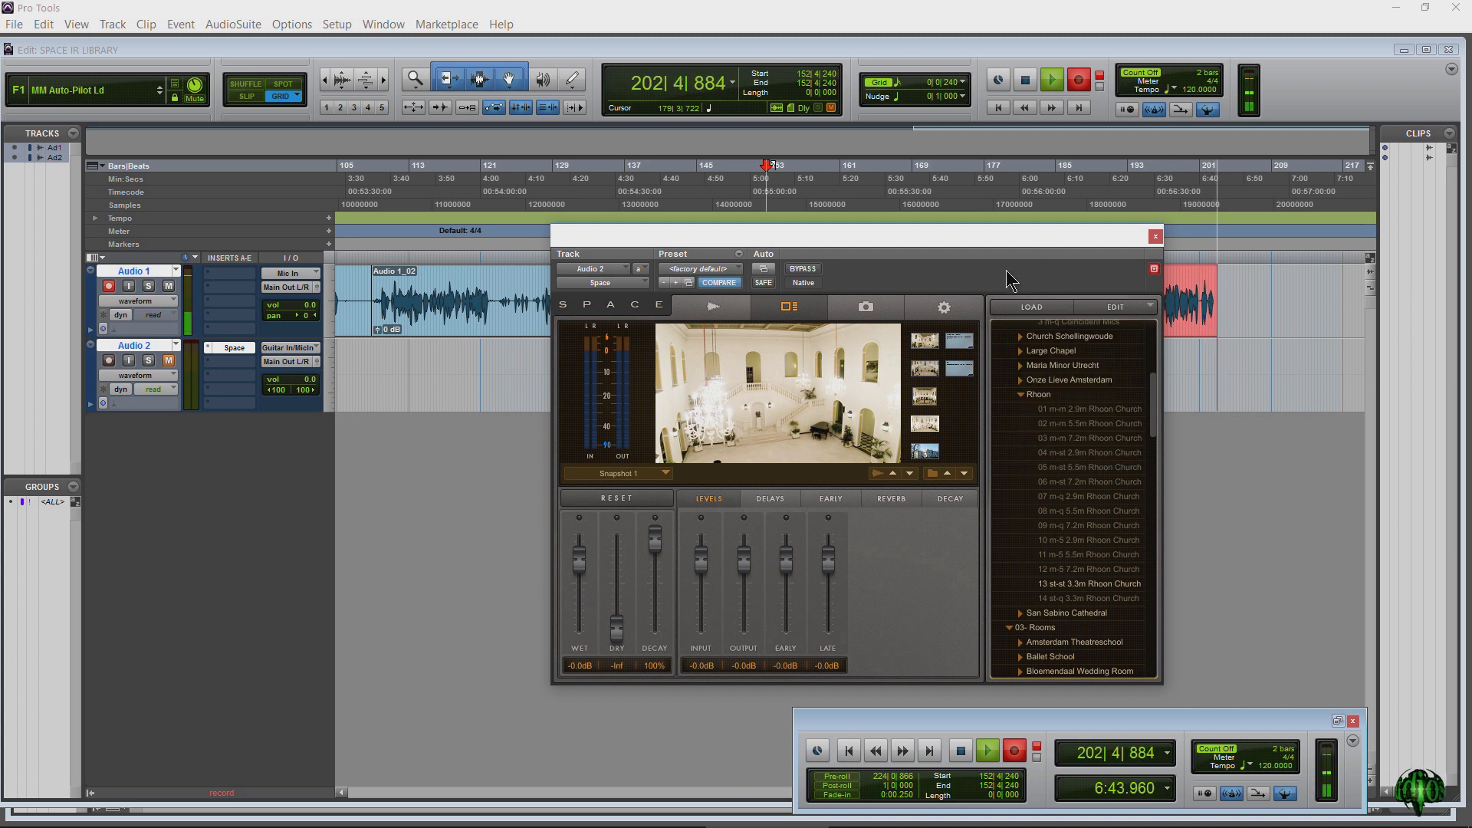